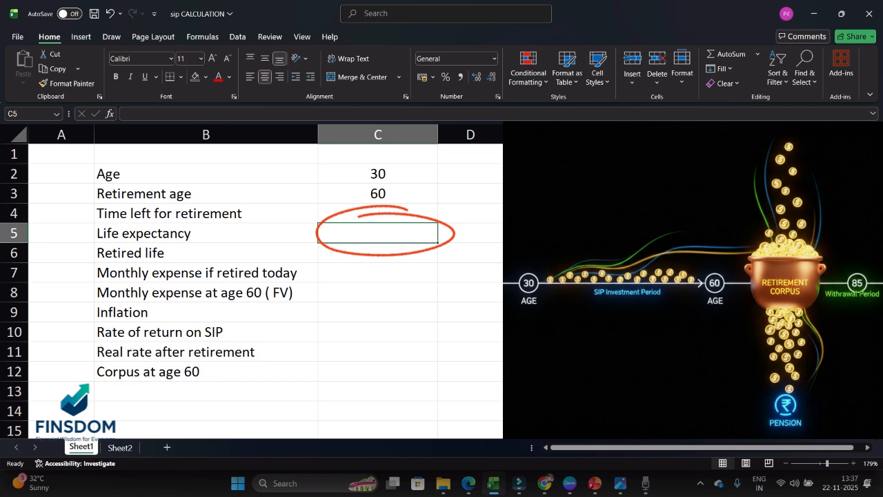
# Step: Enter 85 as the life expectancy in C5 and calculate the time left for retirement in C4 with =C3-C2
pyautogui.write('85')
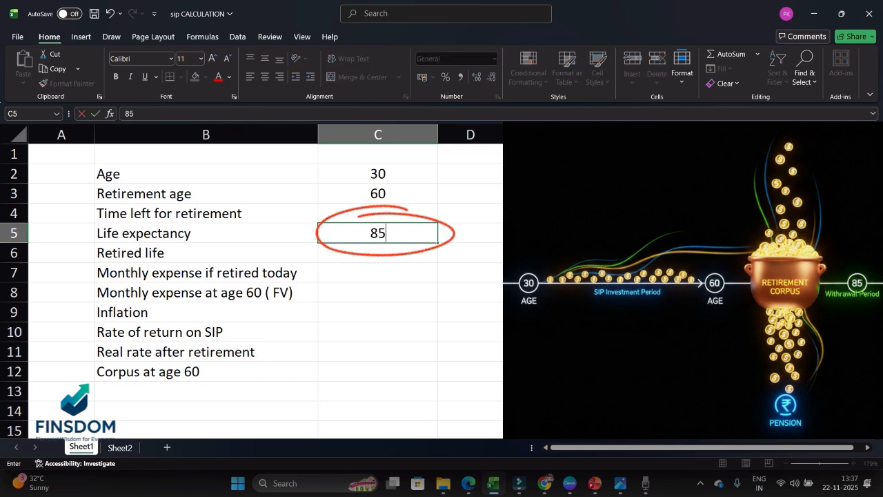
pyautogui.press('Up')
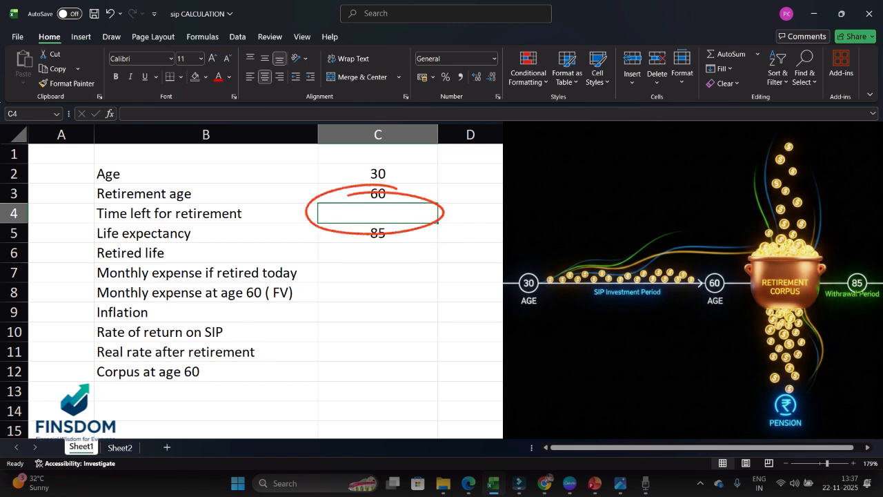
pyautogui.write('=')
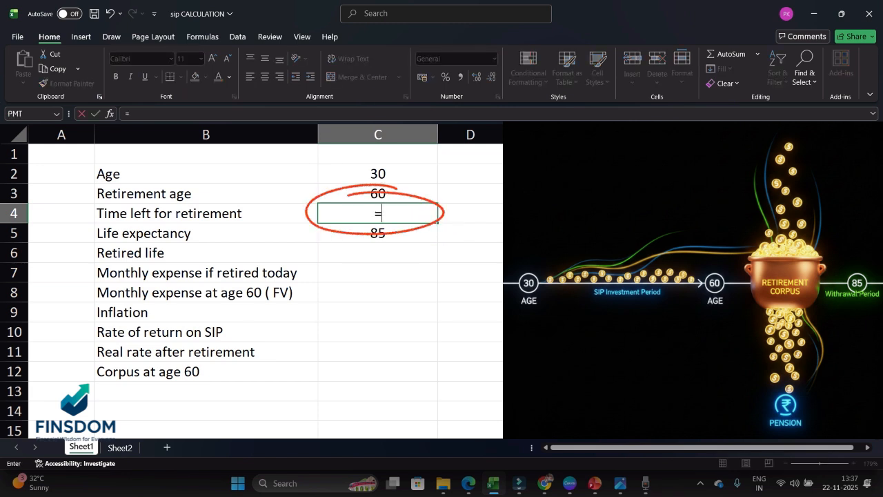
pyautogui.click(378, 194)
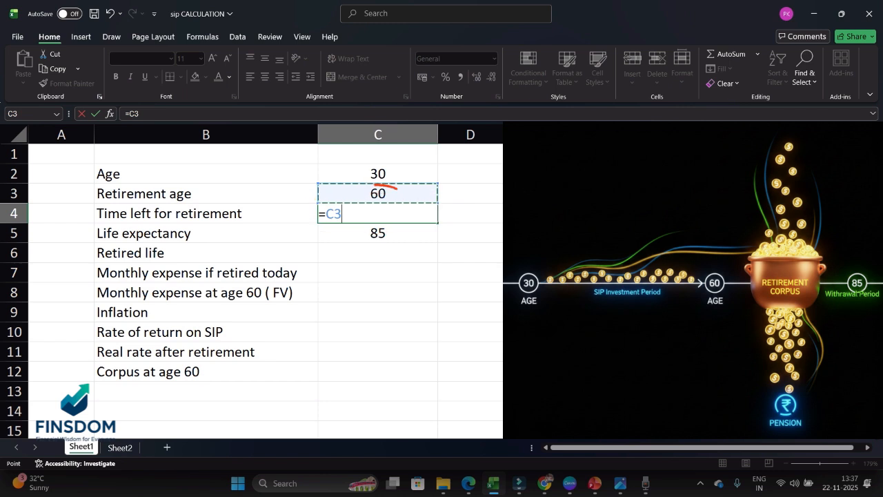
pyautogui.write('-')
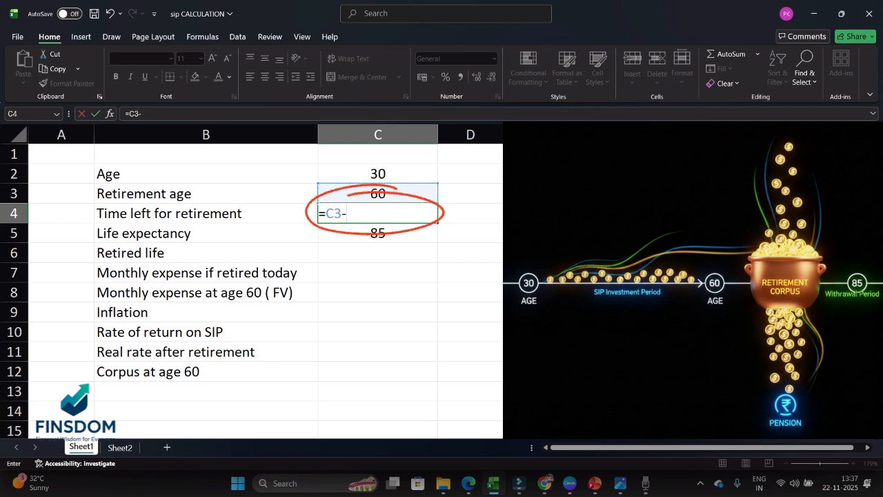
pyautogui.click(378, 174)
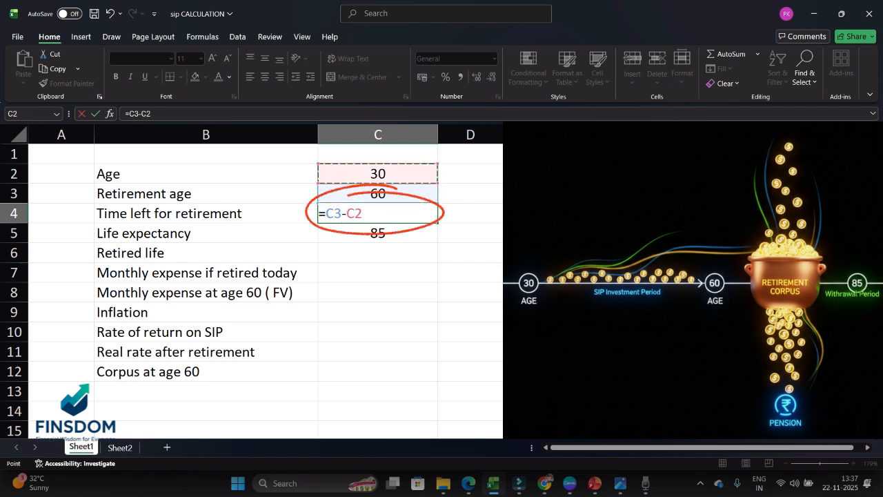
pyautogui.press('Return')
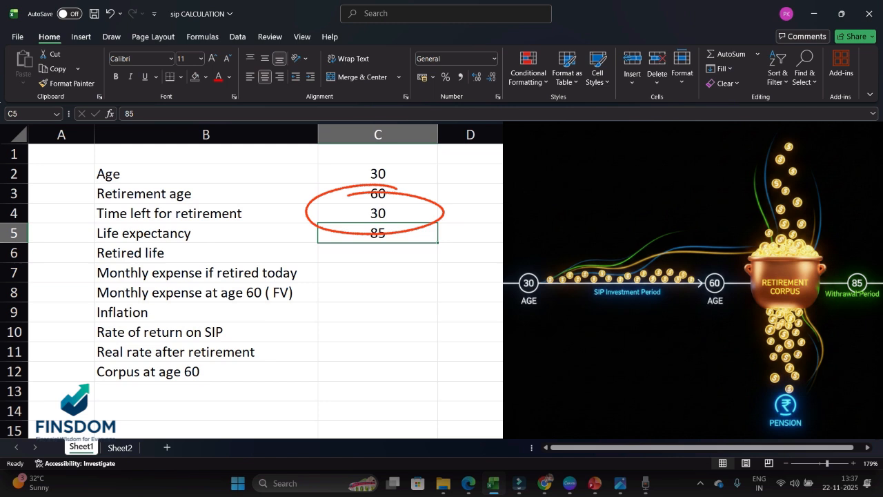
# Step: Calculate the retired life in C6 as life expectancy minus retirement age with the formula =C5-C3
pyautogui.click(377, 253)
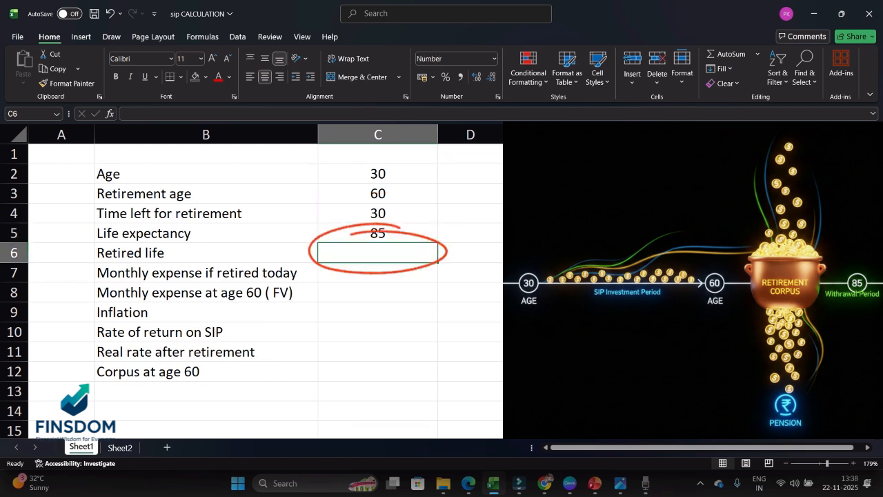
pyautogui.write('=')
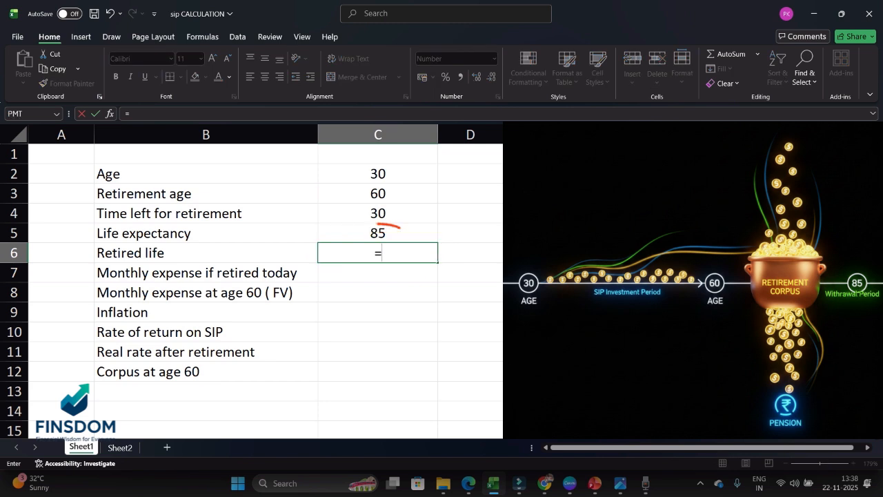
pyautogui.press('Up')
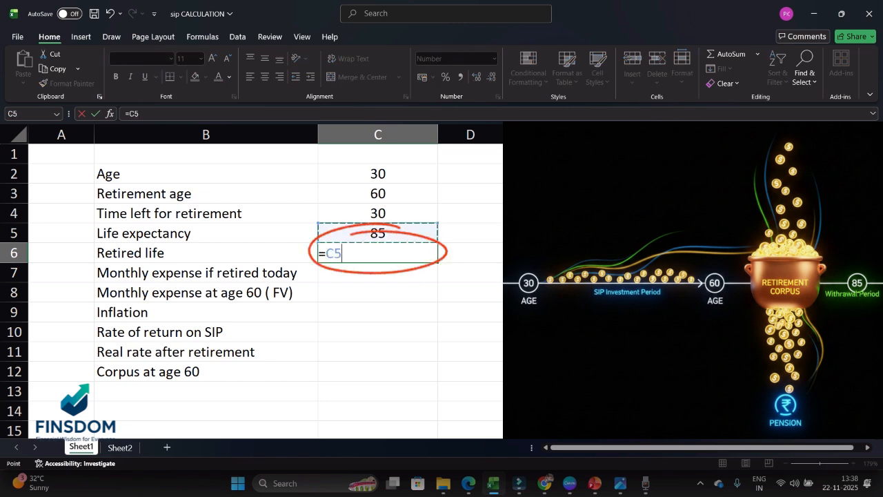
pyautogui.write('-')
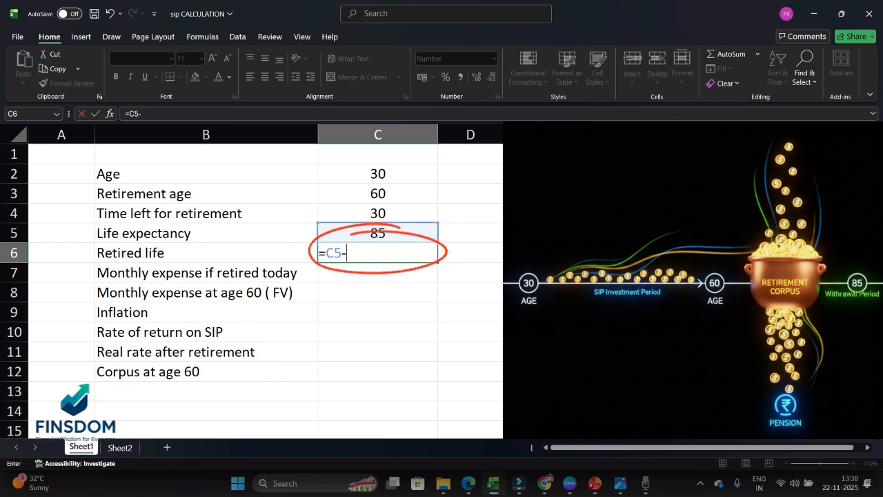
pyautogui.click(378, 194)
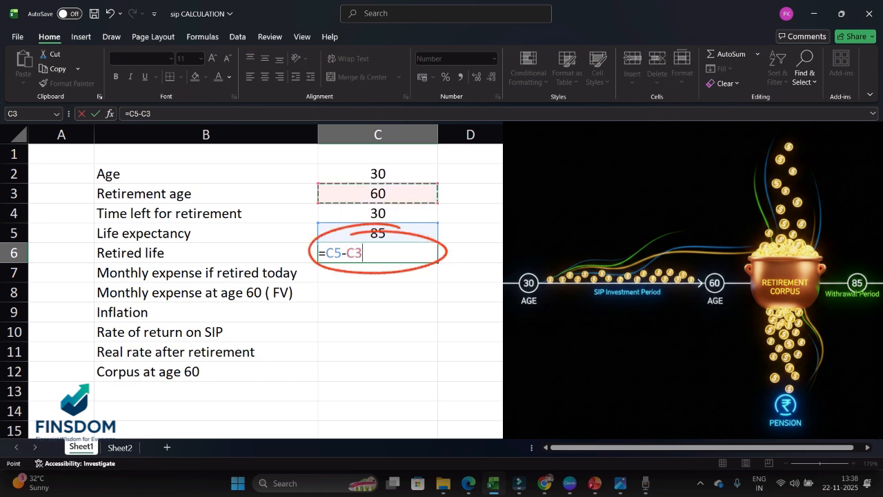
pyautogui.press('Return')
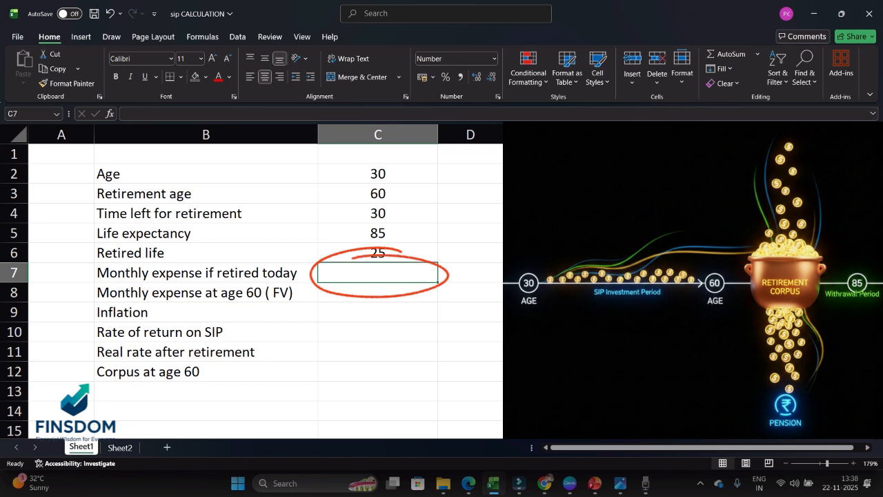
# Step: Enter 50000 as the monthly expense if retired today in C7
pyautogui.write('500')
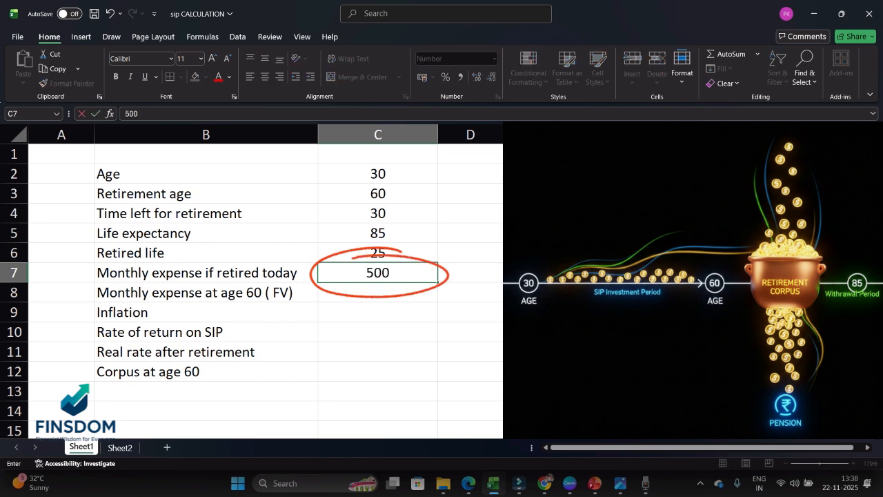
pyautogui.write('00')
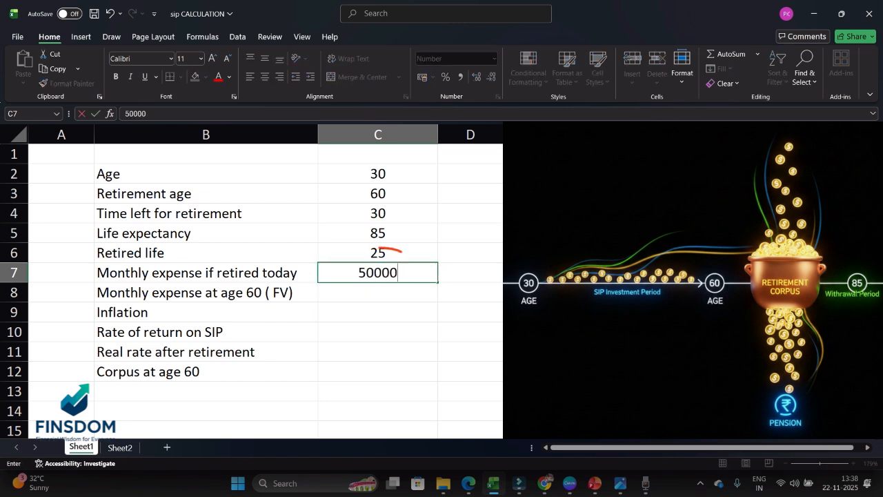
pyautogui.click(535, 293)
pyautogui.click(378, 272)
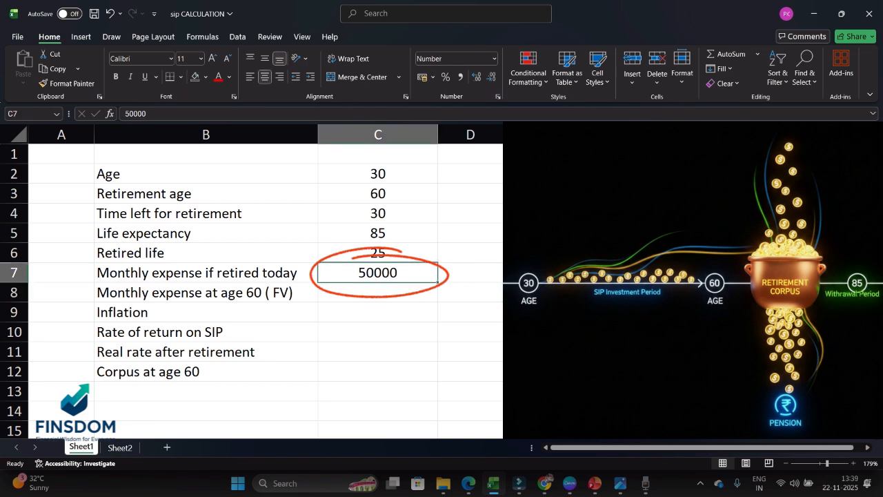
# Step: Enter 7% as the inflation rate in C9
pyautogui.click(379, 292)
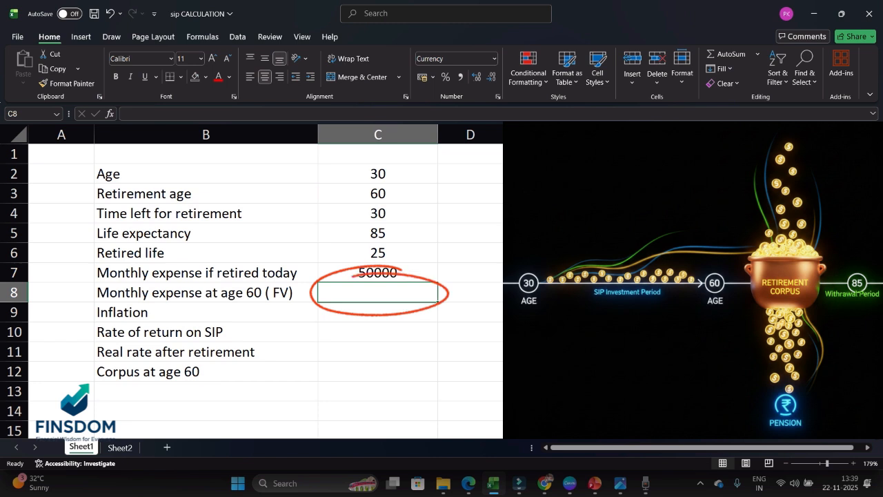
pyautogui.click(378, 312)
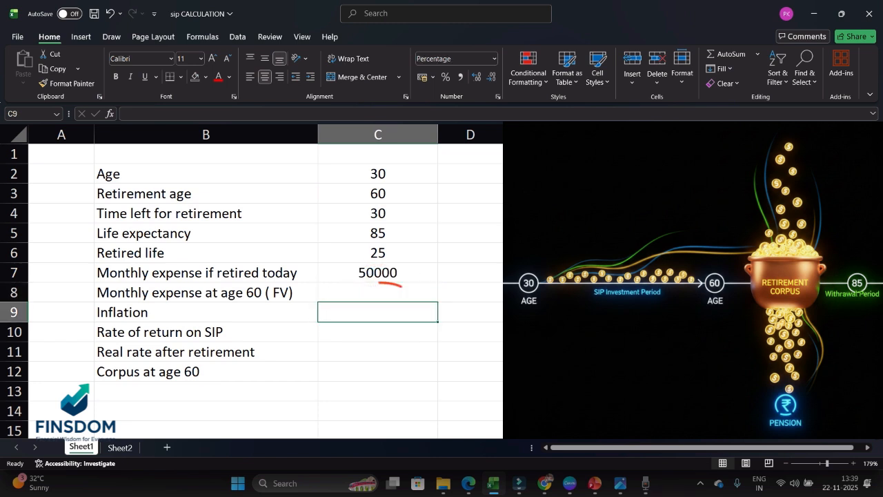
pyautogui.write('7')
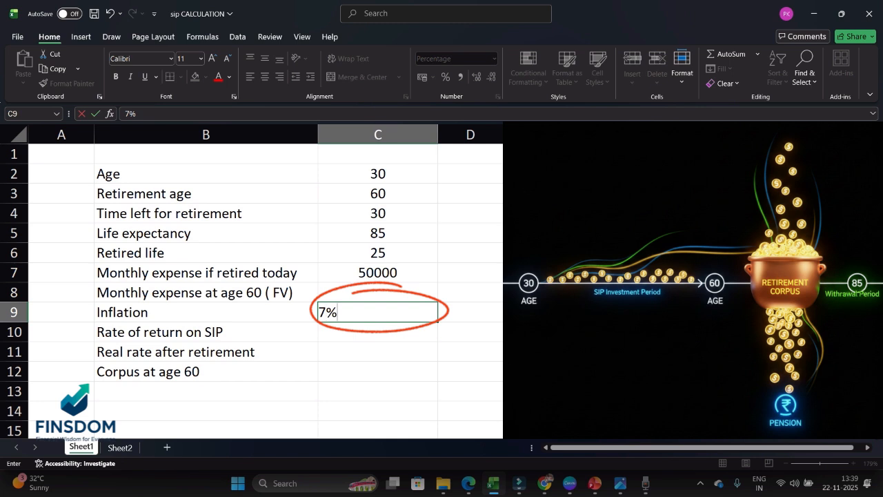
# Step: Insert the FV function from the Financial category into C8 for the monthly expense at age 60
pyautogui.click(379, 293)
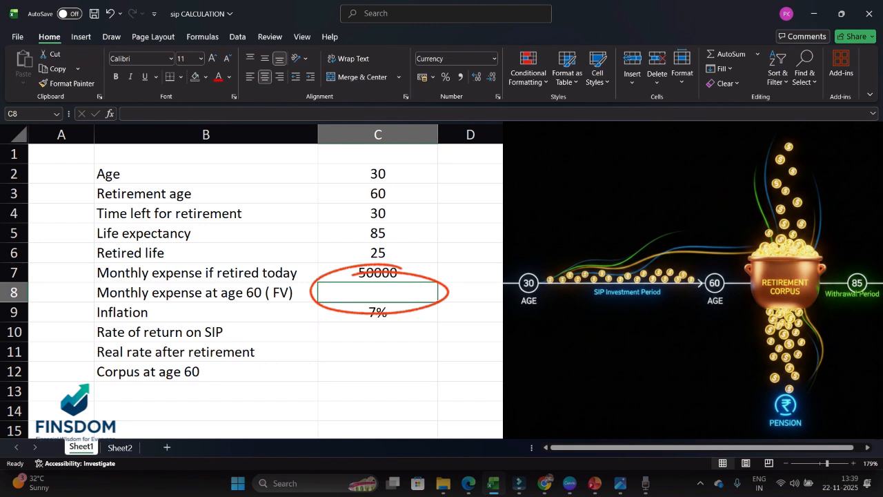
pyautogui.write('=')
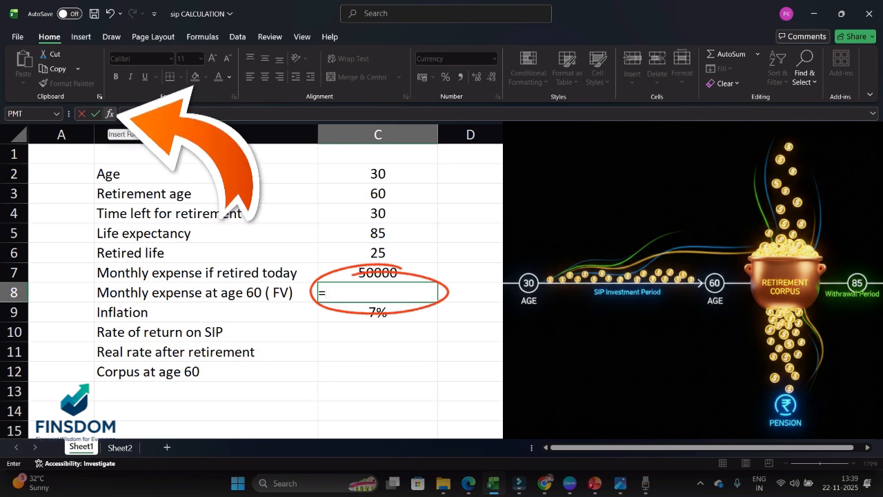
pyautogui.click(109, 113)
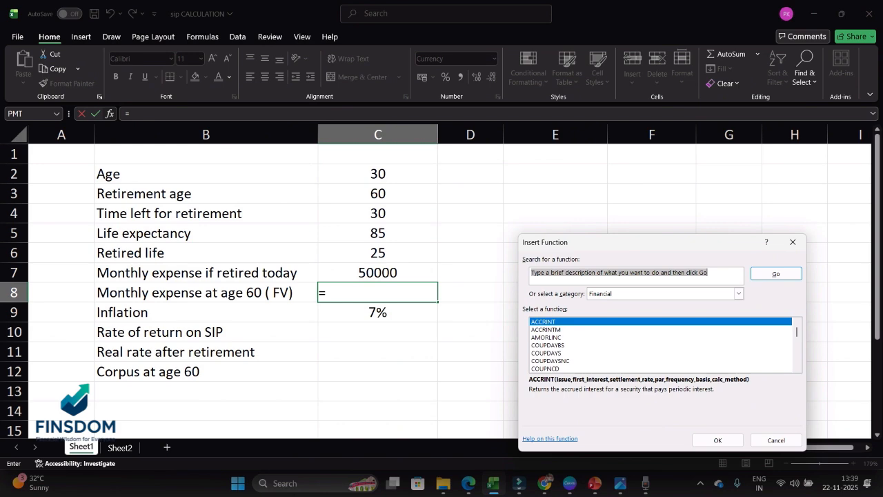
pyautogui.moveTo(632, 247); pyautogui.dragTo(554, 194)
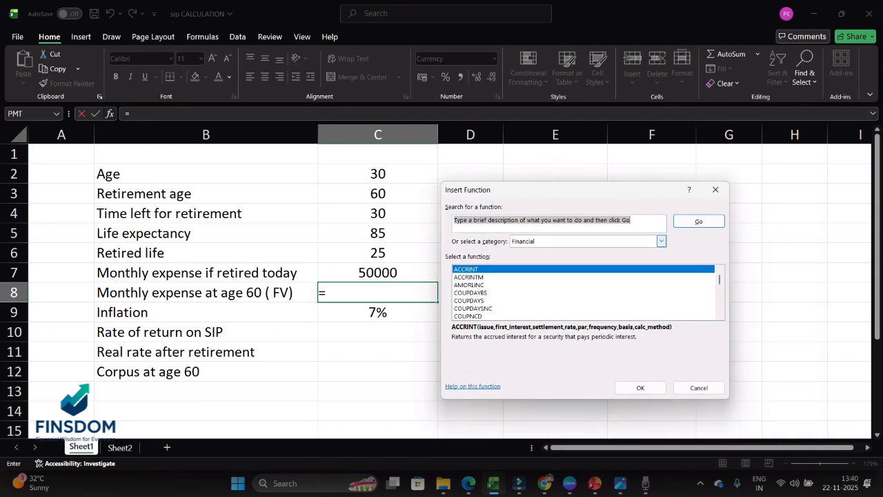
pyautogui.click(661, 241)
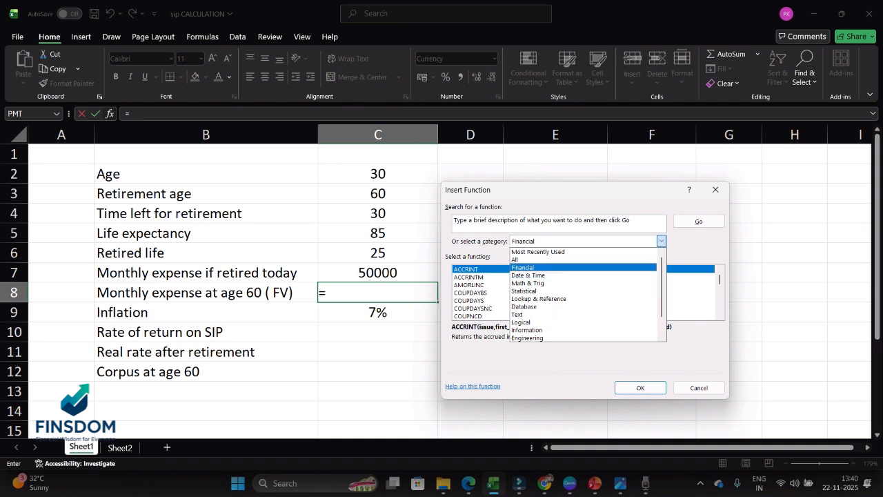
pyautogui.click(524, 268)
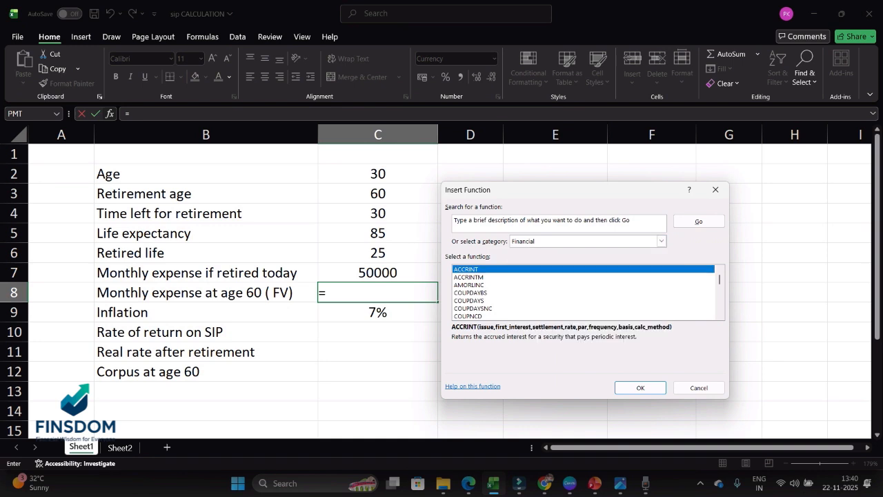
pyautogui.click(469, 277)
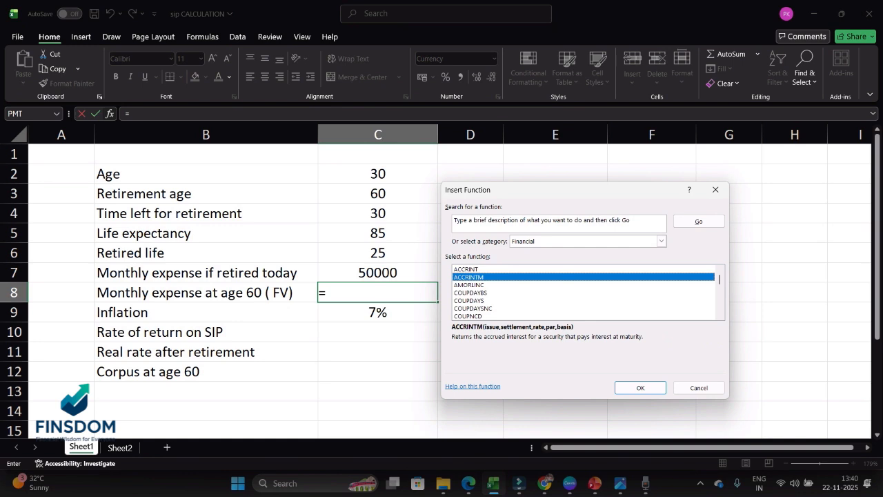
pyautogui.scroll(-3, 583, 292)
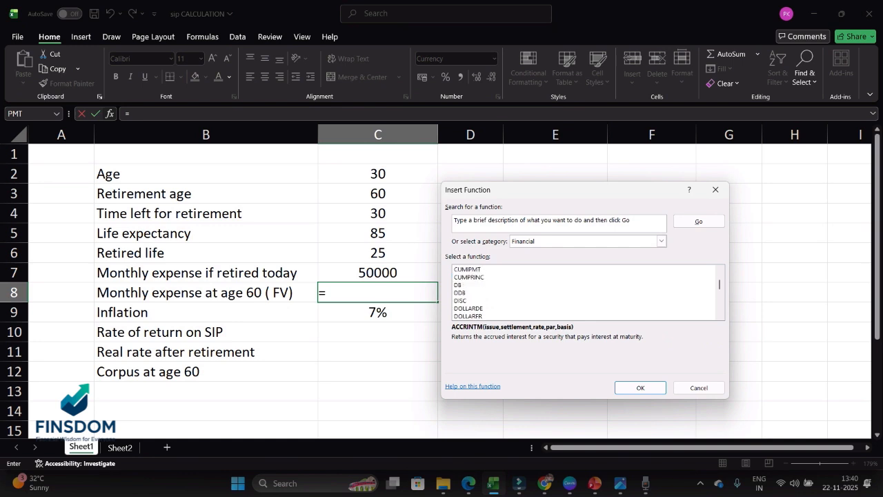
pyautogui.scroll(-2, 583, 293)
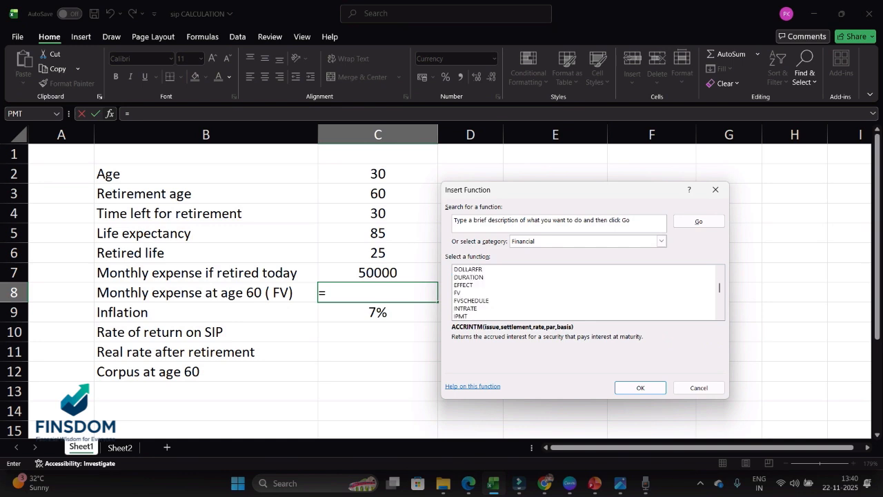
pyautogui.click(458, 292)
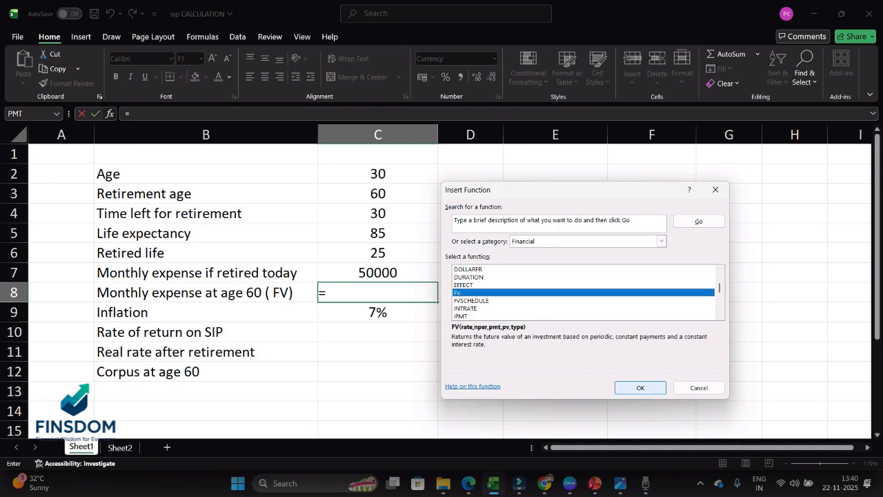
pyautogui.click(640, 387)
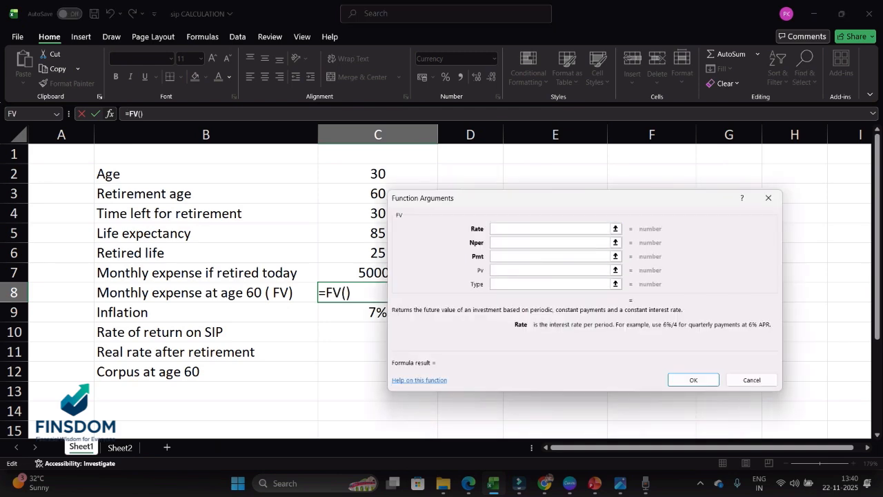
# Step: Complete the FV function in C8 with rate C9, number of periods C4 and present value -C7
pyautogui.moveTo(598, 200); pyautogui.dragTo(636, 172)
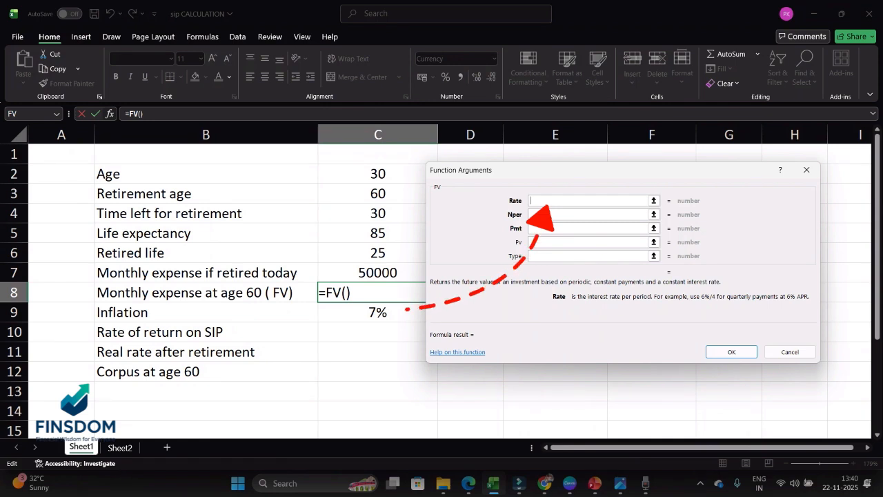
pyautogui.click(378, 313)
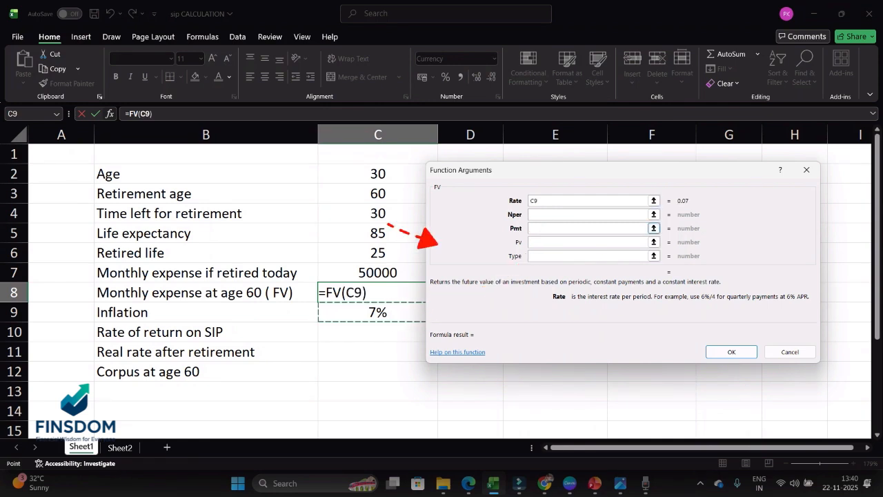
pyautogui.click(588, 215)
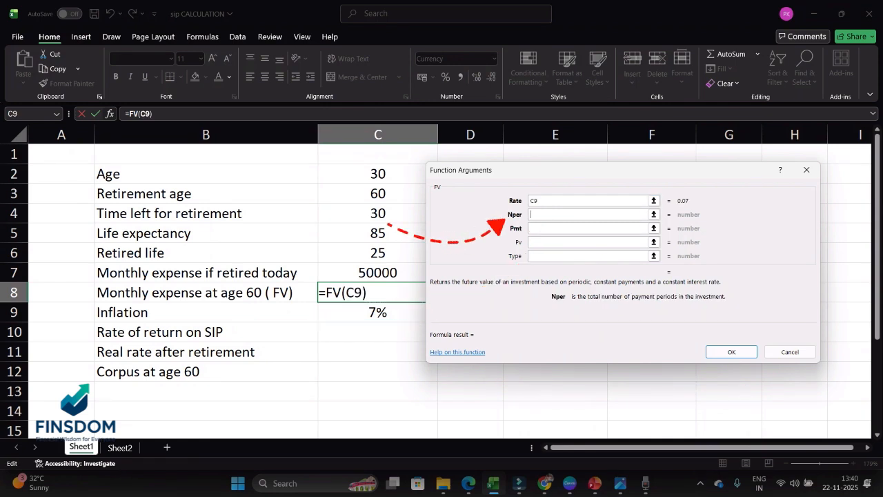
pyautogui.moveTo(563, 172); pyautogui.dragTo(587, 166)
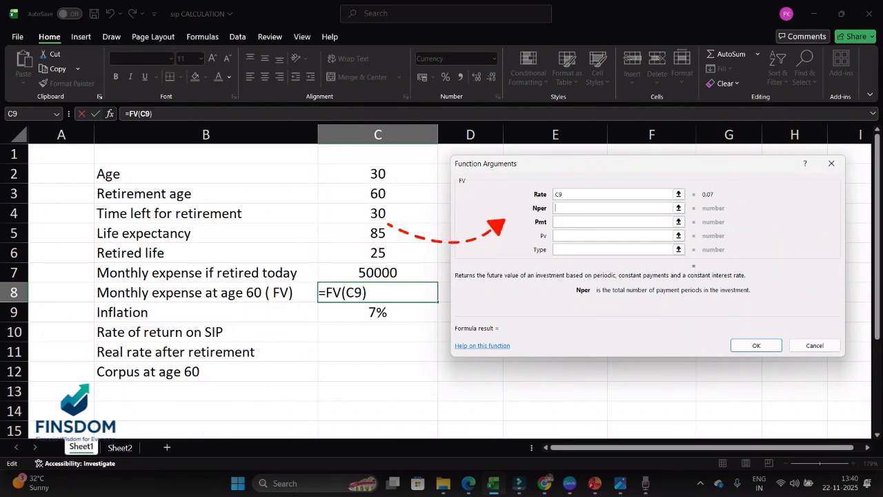
pyautogui.click(378, 213)
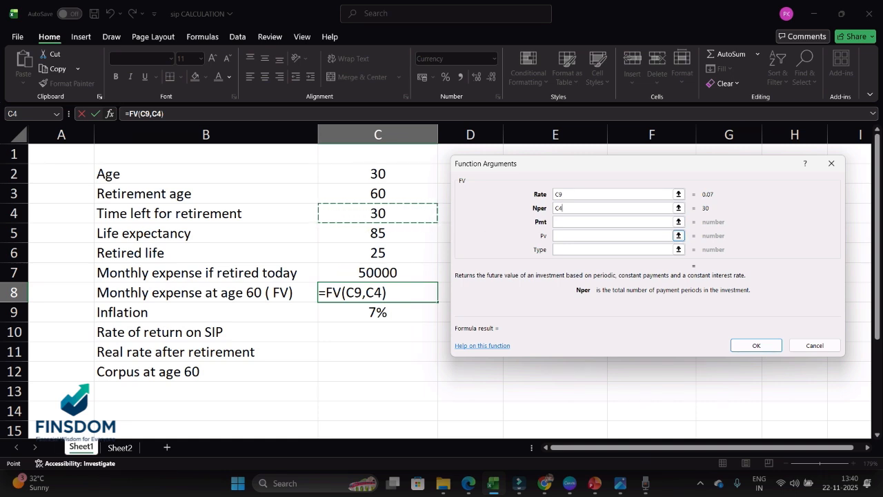
pyautogui.click(613, 235)
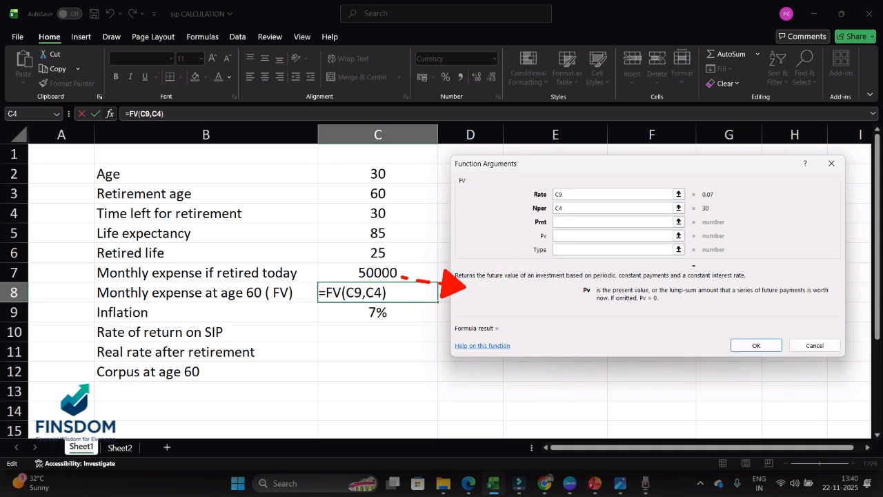
pyautogui.write('-')
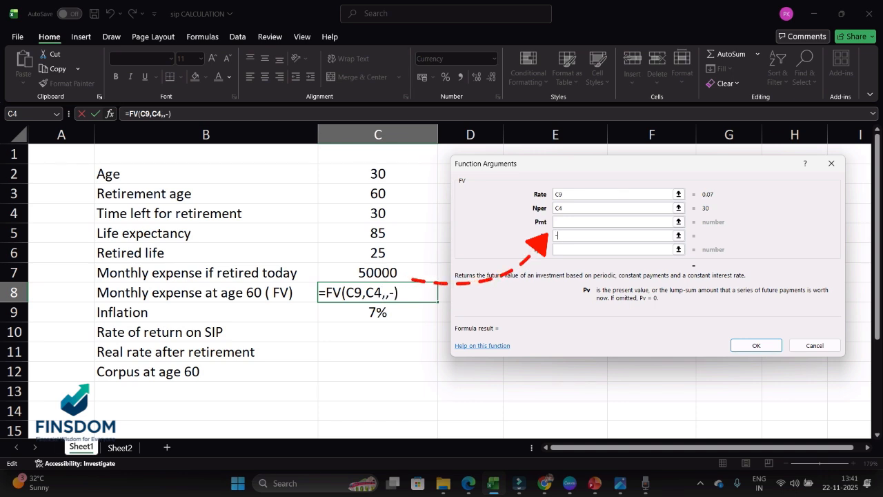
pyautogui.click(377, 273)
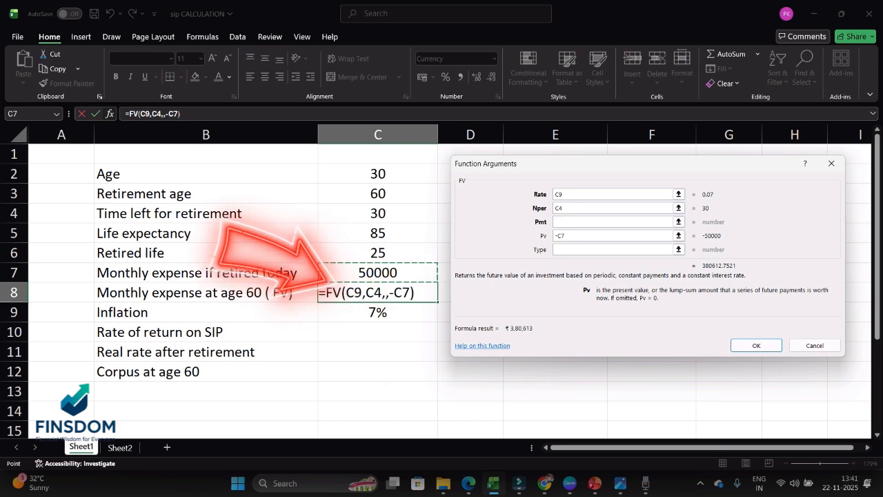
pyautogui.click(757, 346)
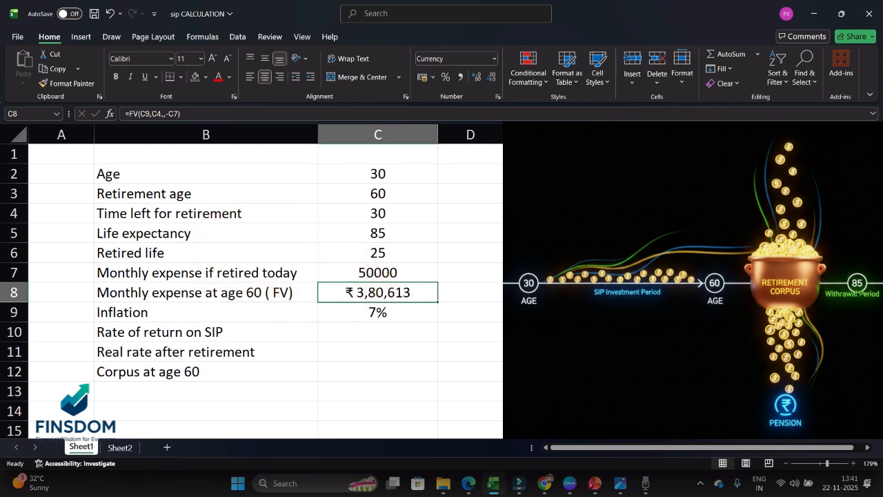
# Step: Enter 12% as the rate of return on SIP in C10
pyautogui.click(377, 332)
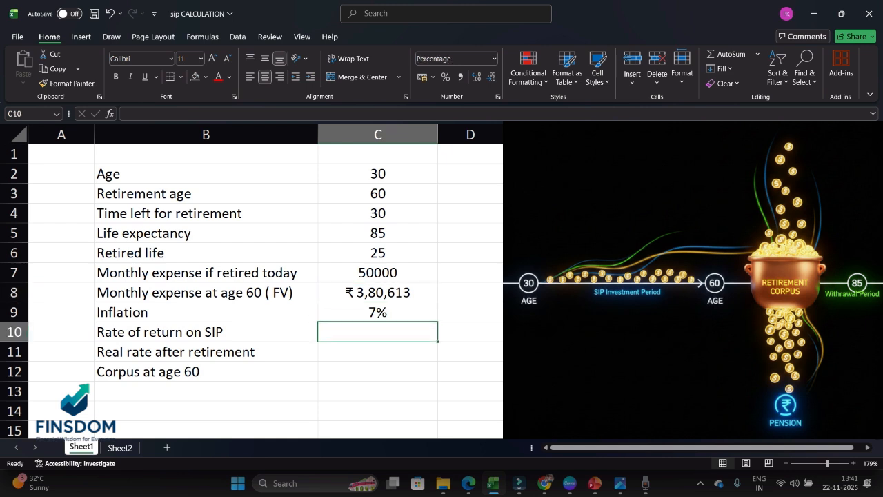
pyautogui.write('12')
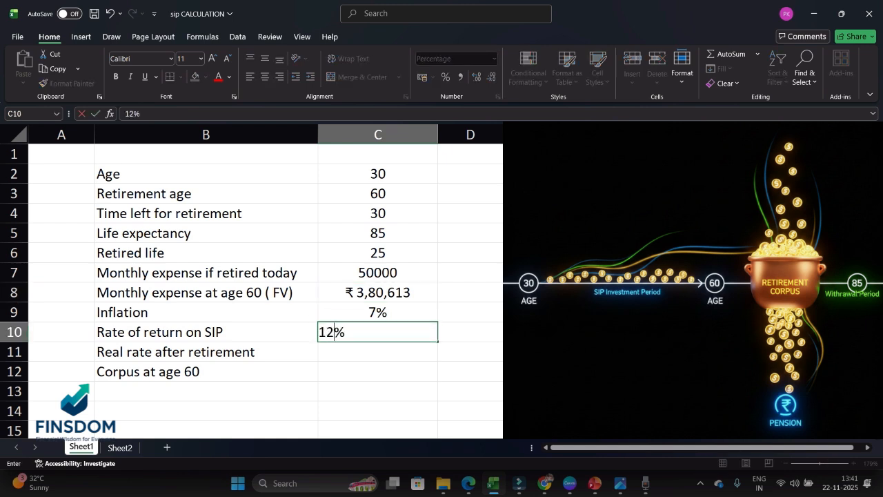
pyautogui.write('%')
pyautogui.click(535, 352)
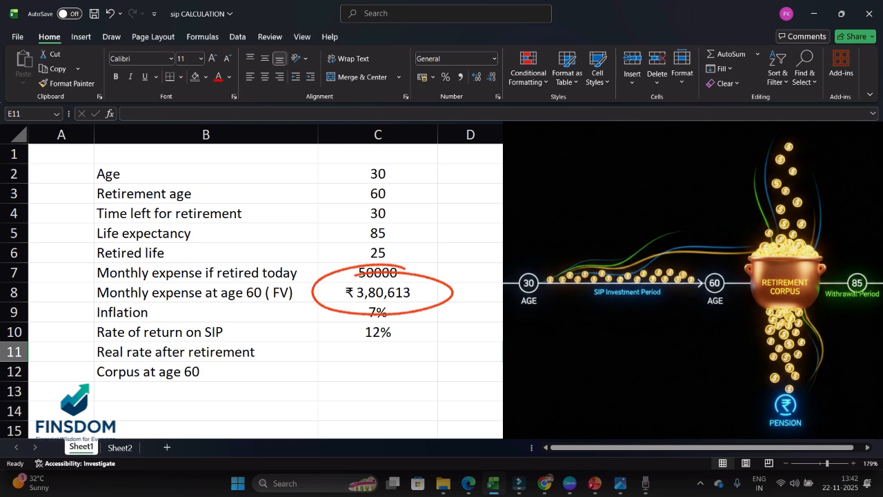
# Step: Add the label "Corpus return" in B13 and enter 10% for it in C13
pyautogui.click(206, 392)
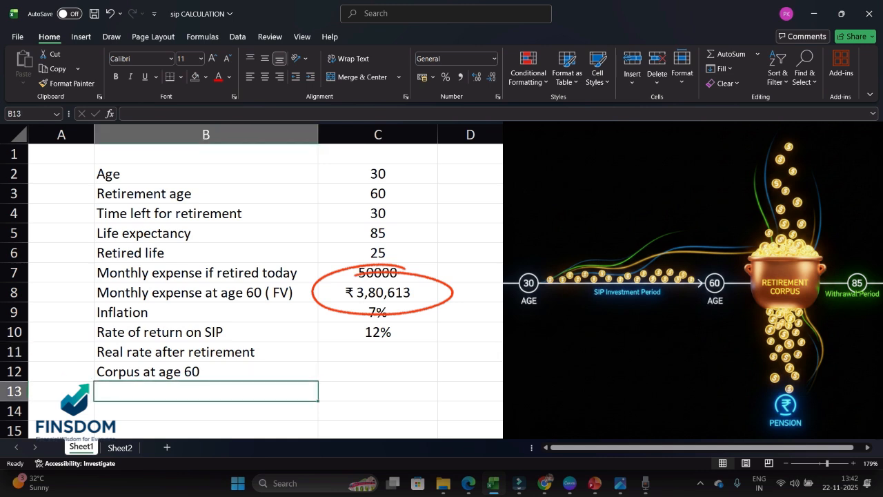
pyautogui.press('capslock')
pyautogui.write('C')
pyautogui.press('capslock')
pyautogui.write('o')
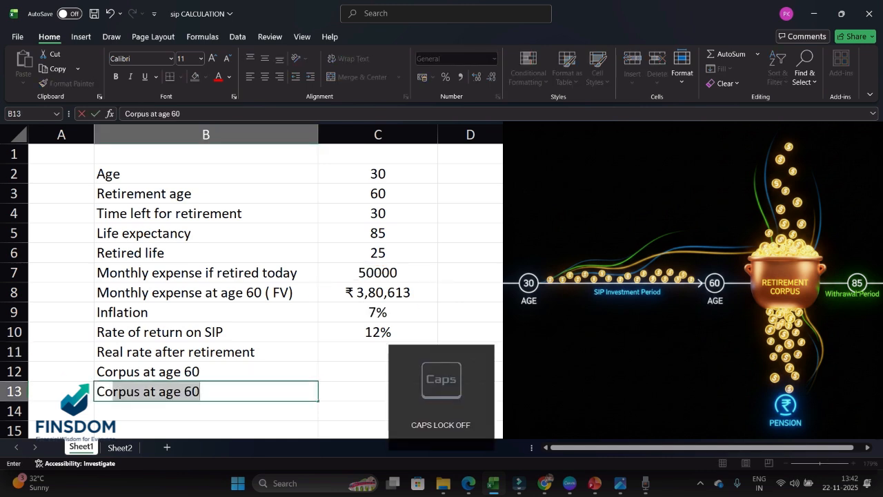
pyautogui.write('rpus')
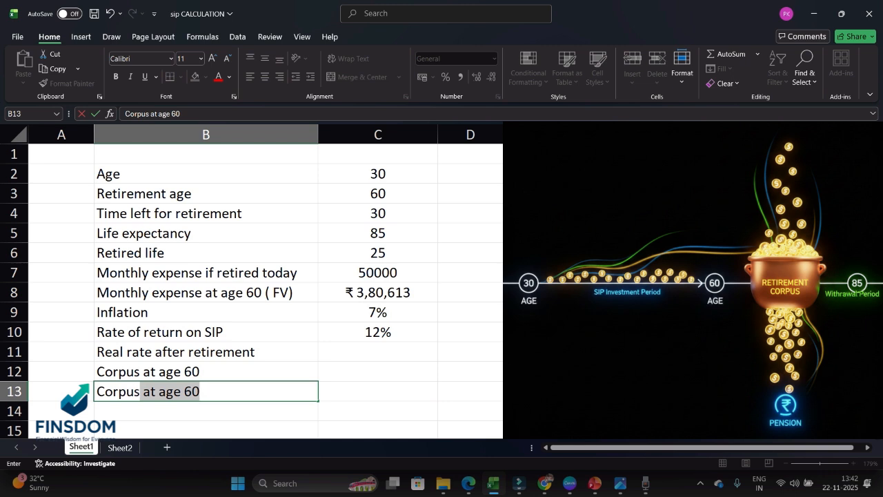
pyautogui.write(' return')
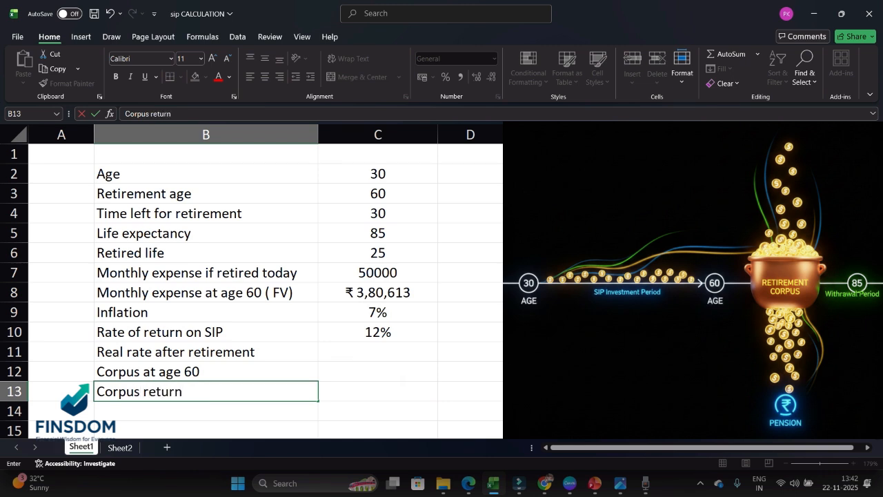
pyautogui.press('Tab')
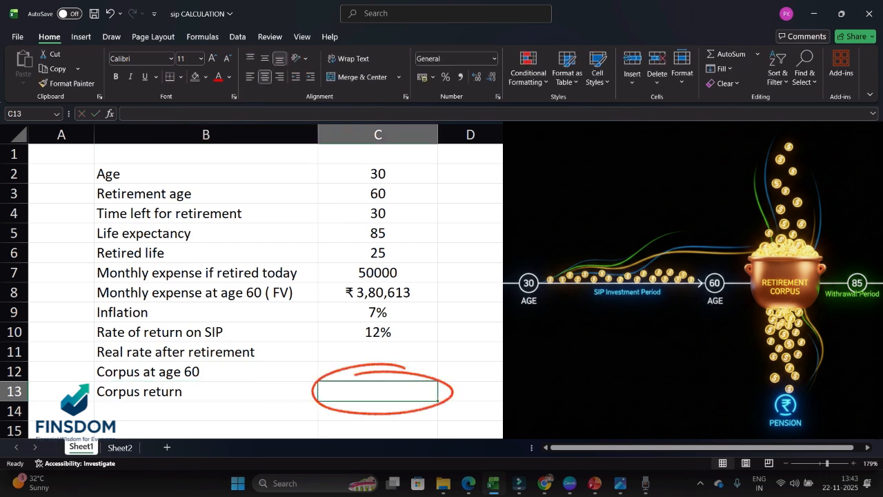
pyautogui.write('10%')
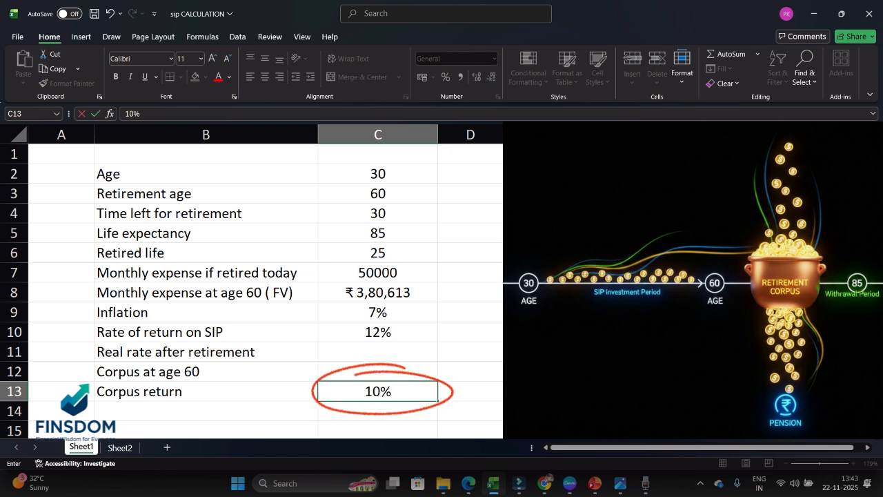
pyautogui.click(535, 372)
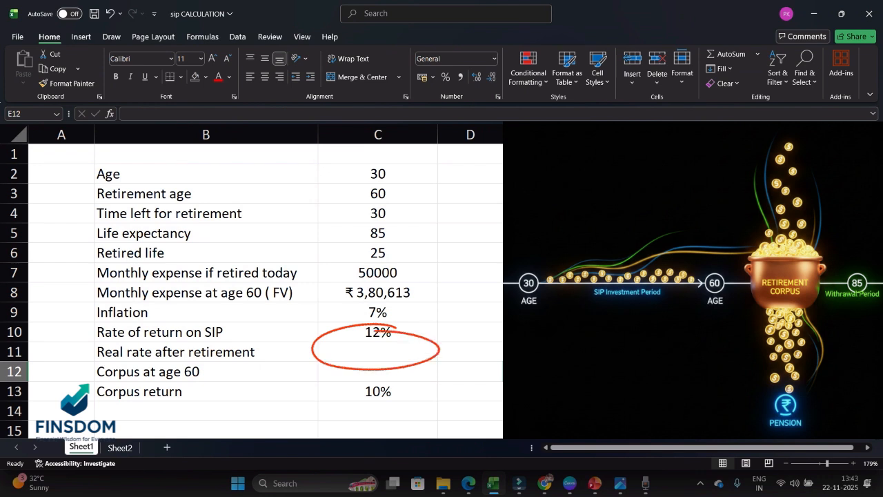
# Step: Calculate the real rate after retirement in C11 as corpus return minus inflation with the formula =C13-C9
pyautogui.click(378, 352)
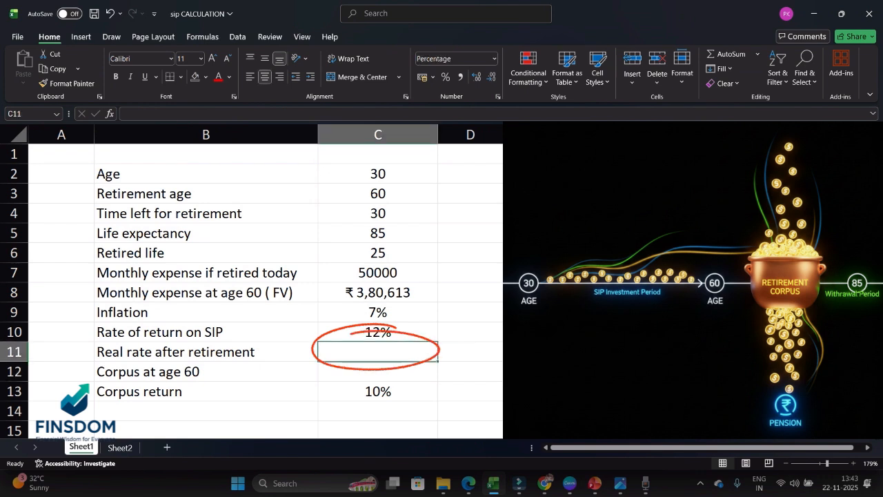
pyautogui.write('=')
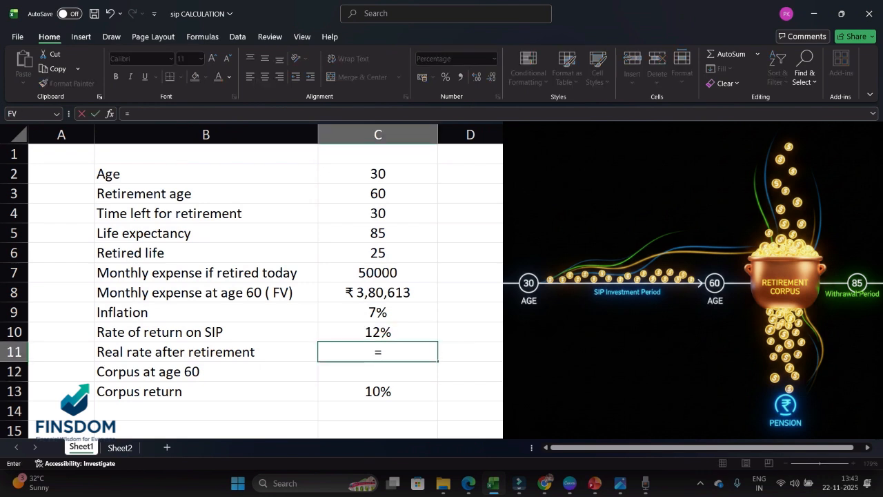
pyautogui.click(377, 391)
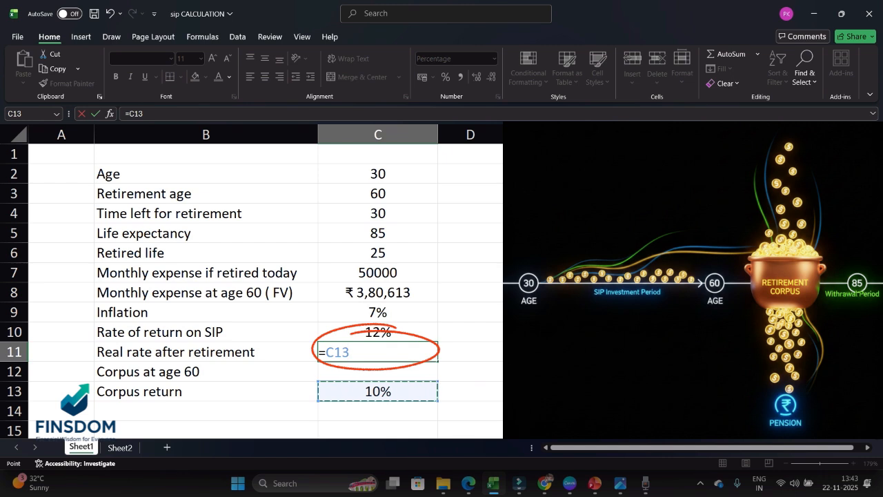
pyautogui.write('-')
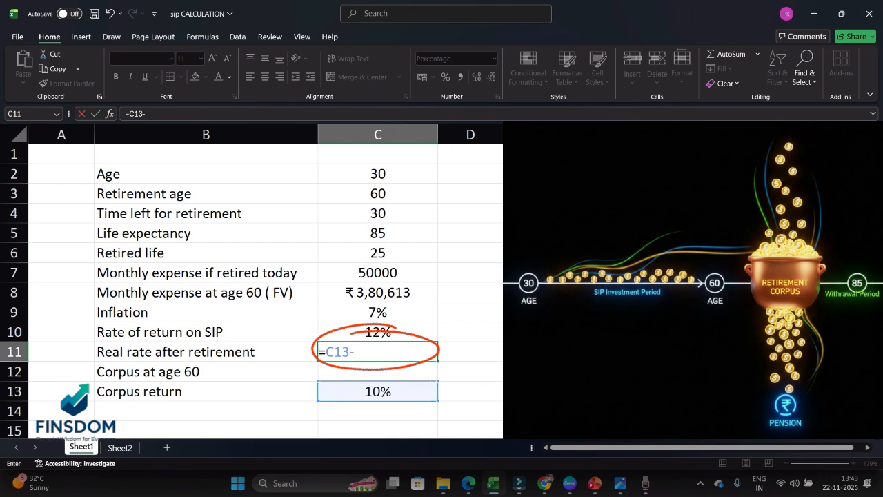
pyautogui.click(378, 312)
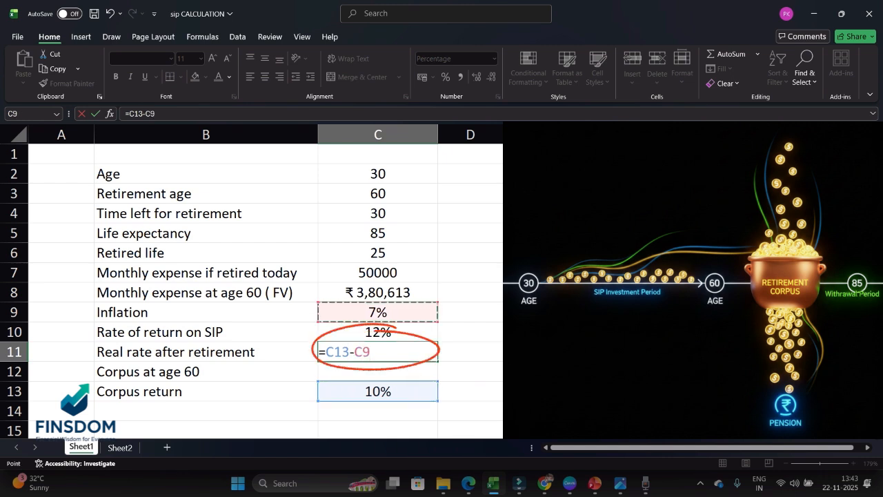
pyautogui.press('Return')
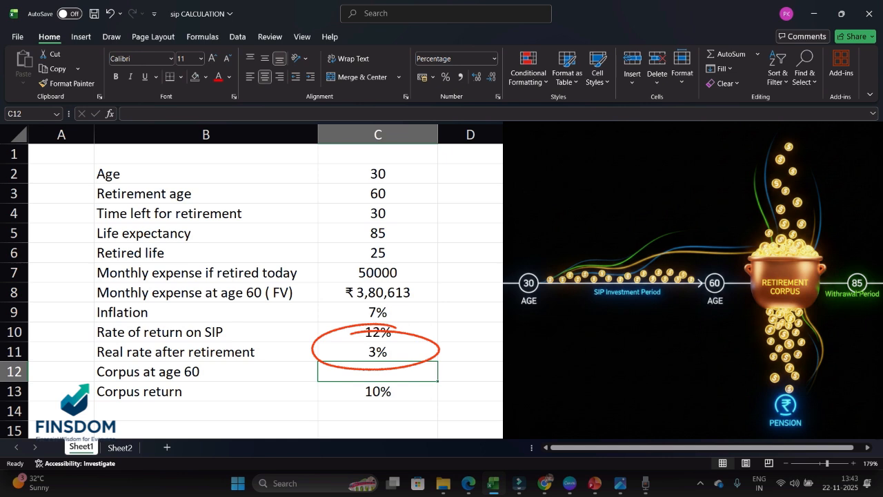
# Step: Insert the PV function in C12 for the corpus at age 60, with rate C11/12 and number of periods C6*12
pyautogui.click(378, 352)
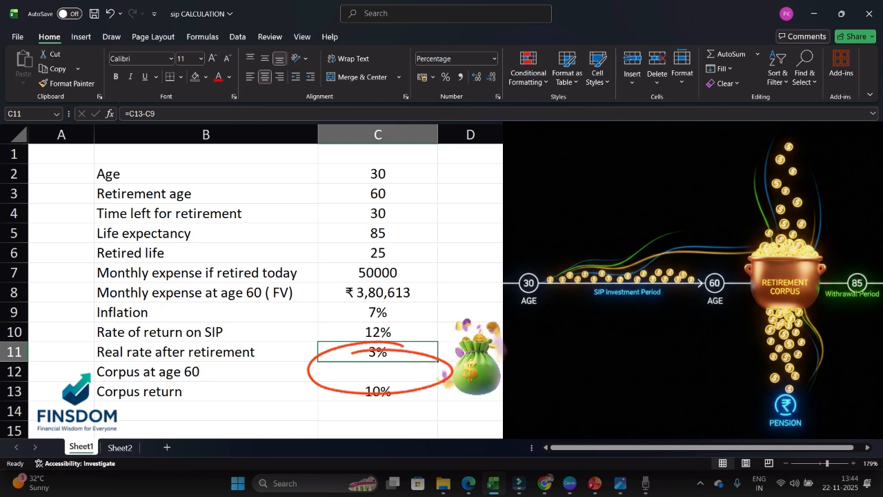
pyautogui.click(379, 371)
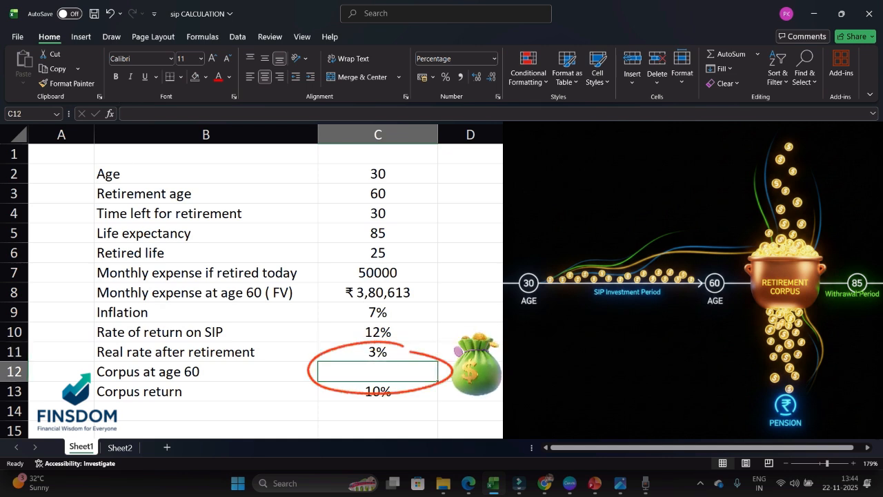
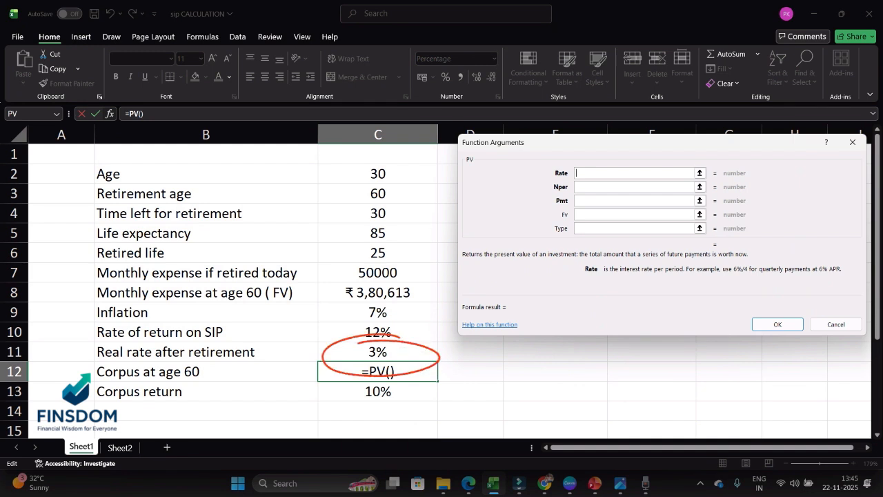
pyautogui.click(378, 352)
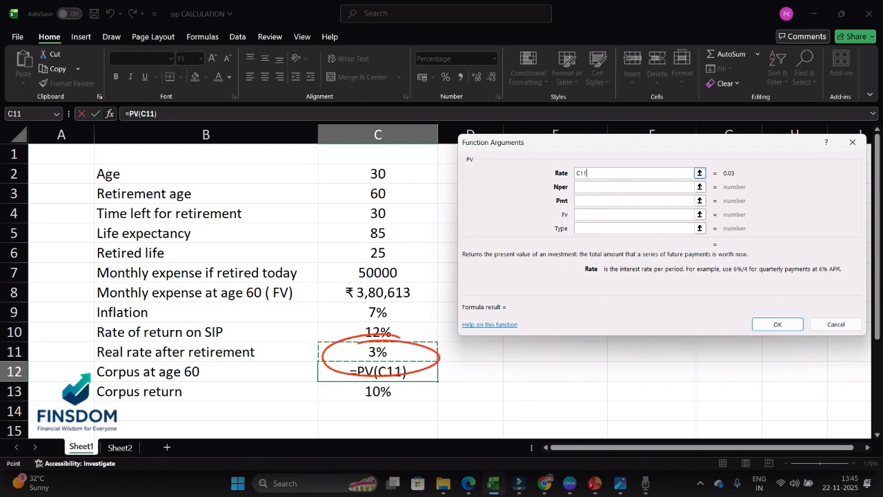
pyautogui.write('/12')
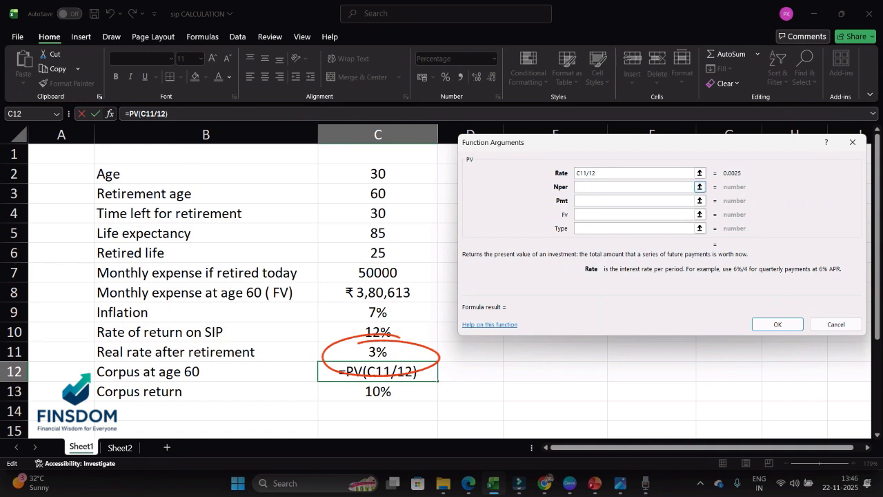
pyautogui.press('Tab')
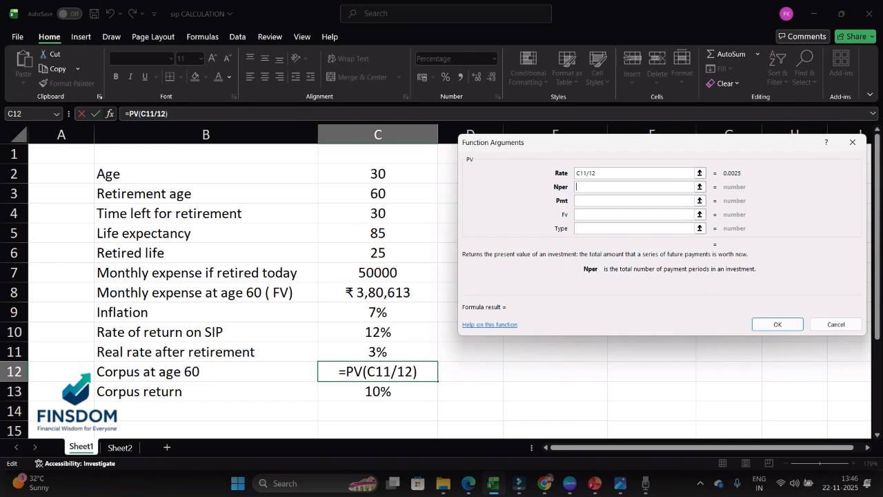
pyautogui.click(378, 254)
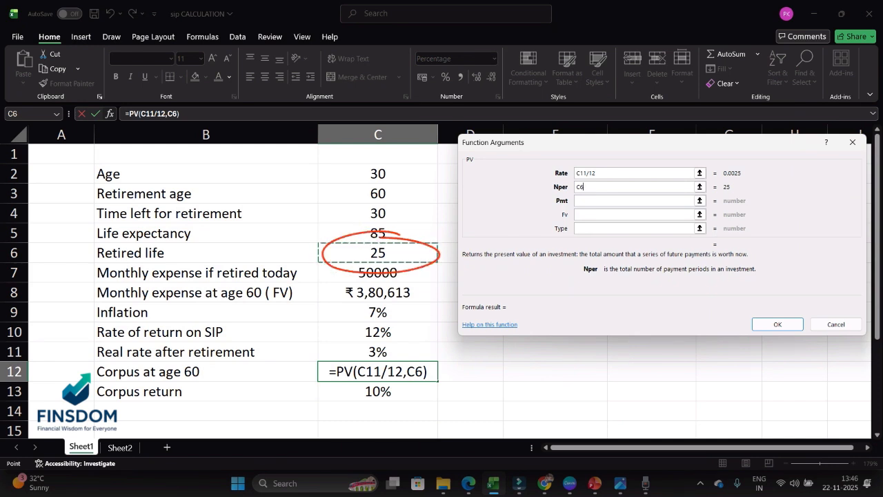
pyautogui.write('*12')
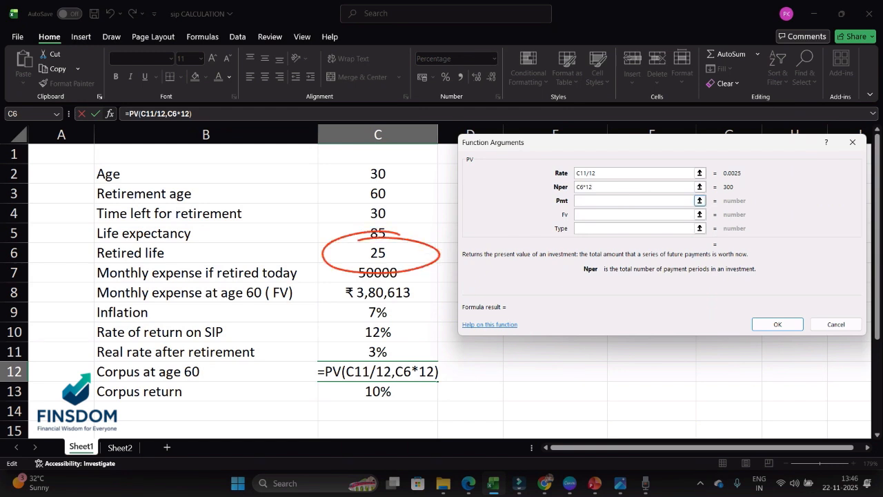
pyautogui.press('Tab')
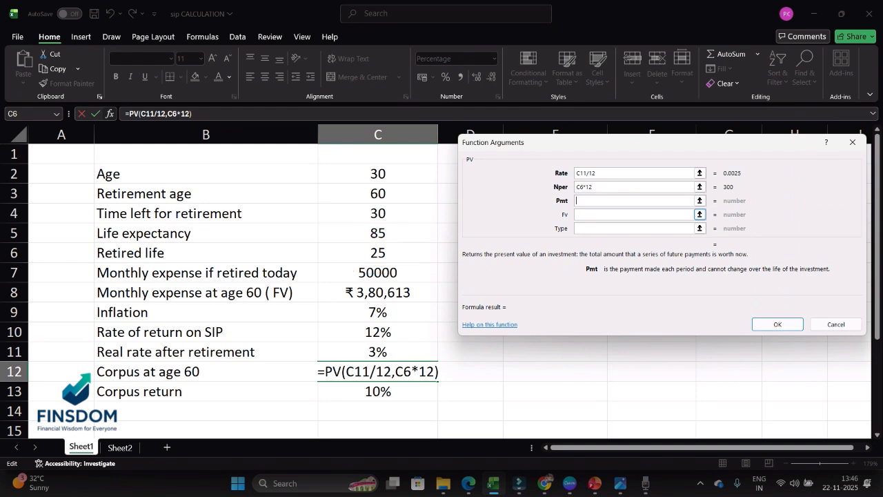
# Step: Complete the PV function in C12 with payment -C8 and future value 0, and format the result without decimals
pyautogui.write('-')
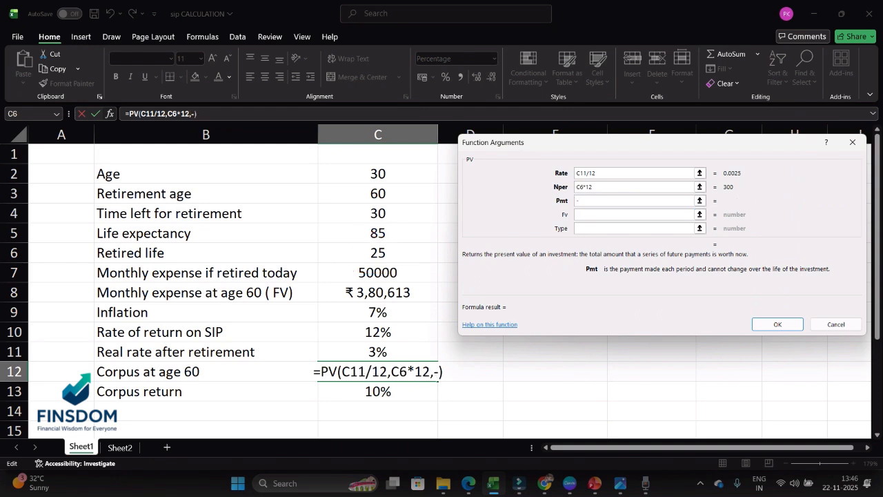
pyautogui.click(378, 293)
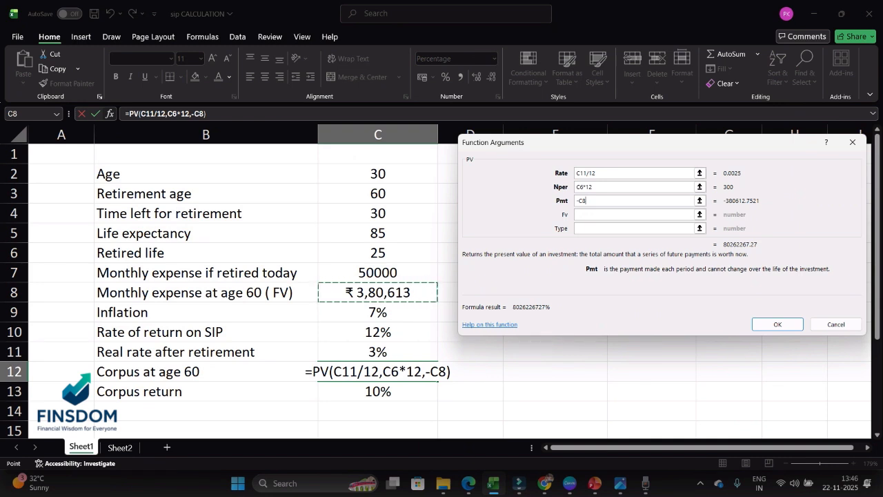
pyautogui.press('Tab')
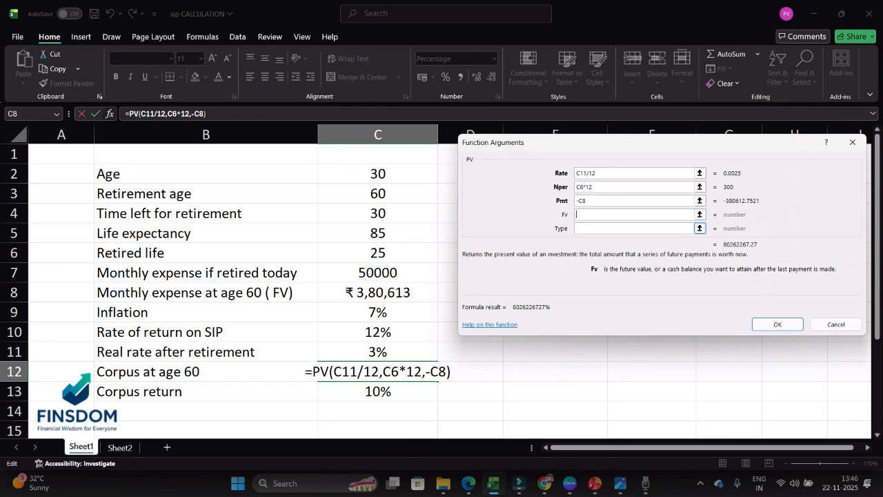
pyautogui.write('0')
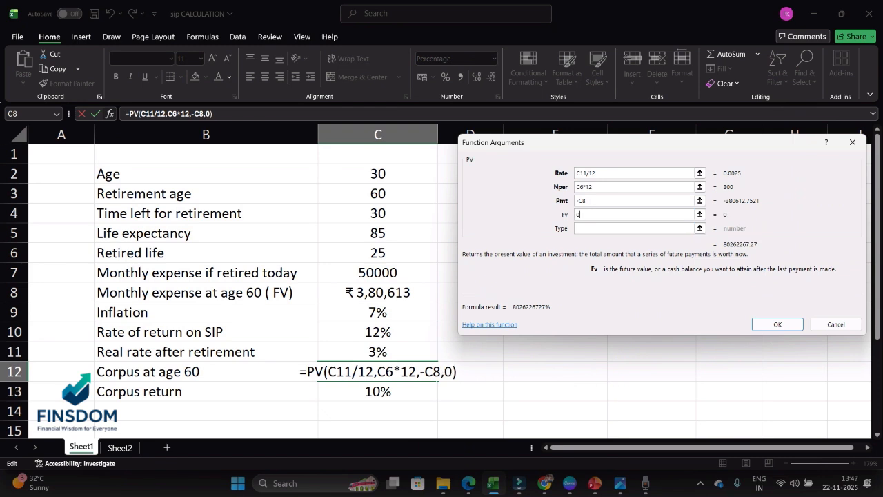
pyautogui.click(778, 325)
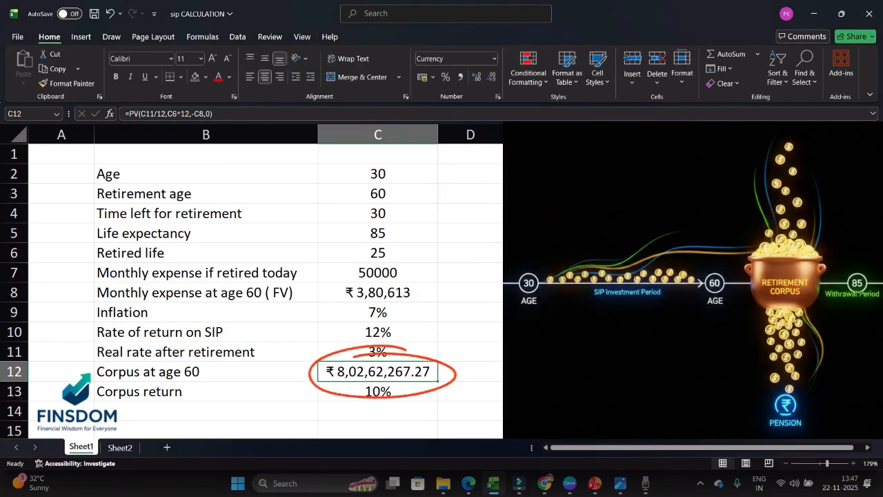
pyautogui.click(492, 77)
pyautogui.click(492, 77)
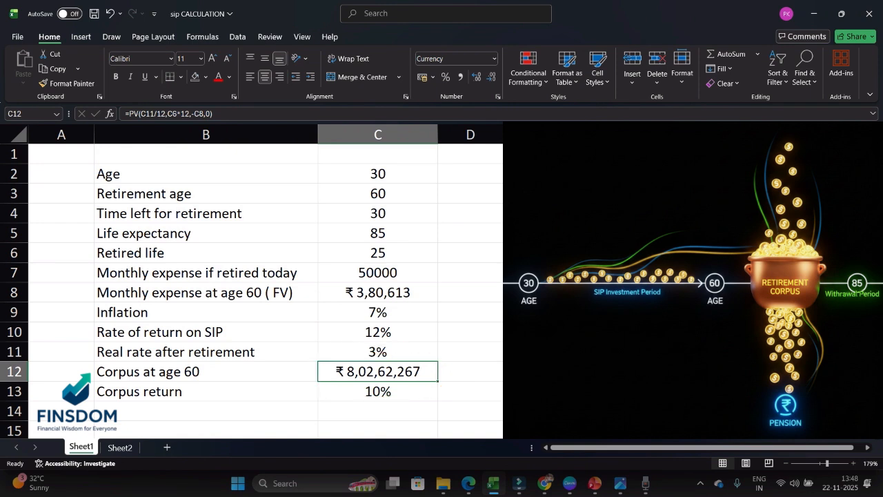
# Step: Add the label "SIP required (PMT)" in B14 below the corpus return
pyautogui.scroll(-1, 265, 290)
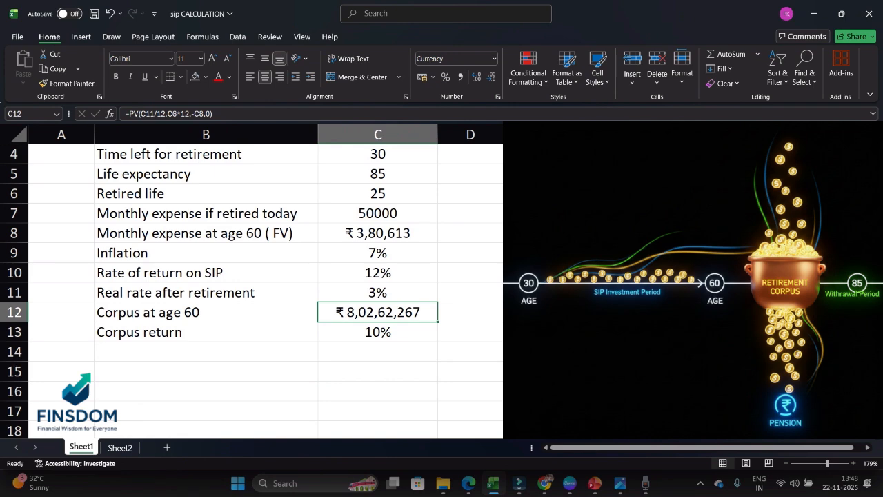
pyautogui.scroll(1, 266, 290)
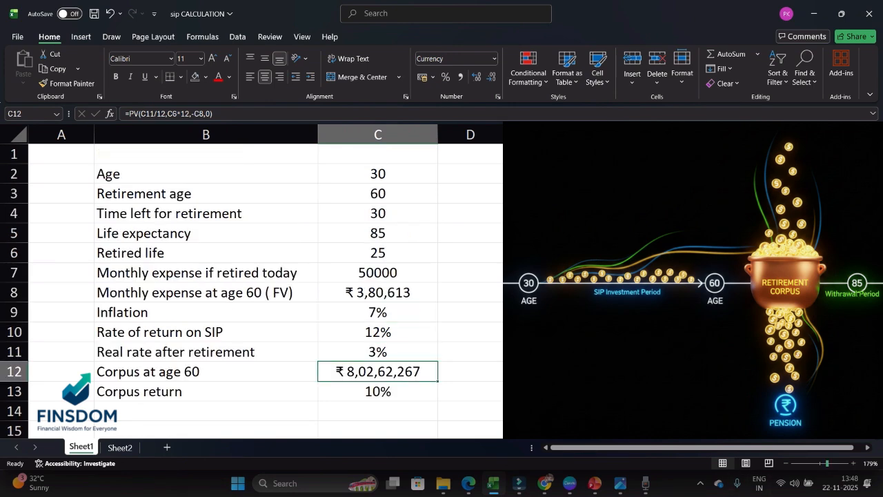
pyautogui.scroll(-3, 252, 281)
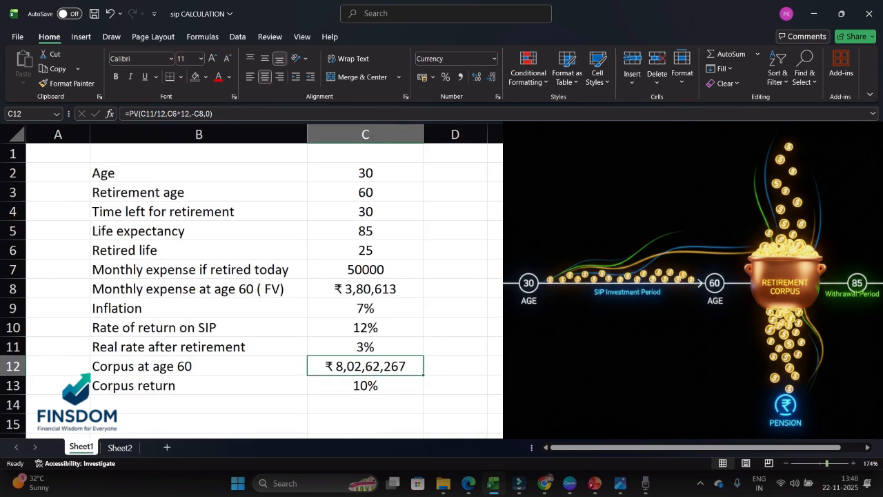
pyautogui.click(198, 405)
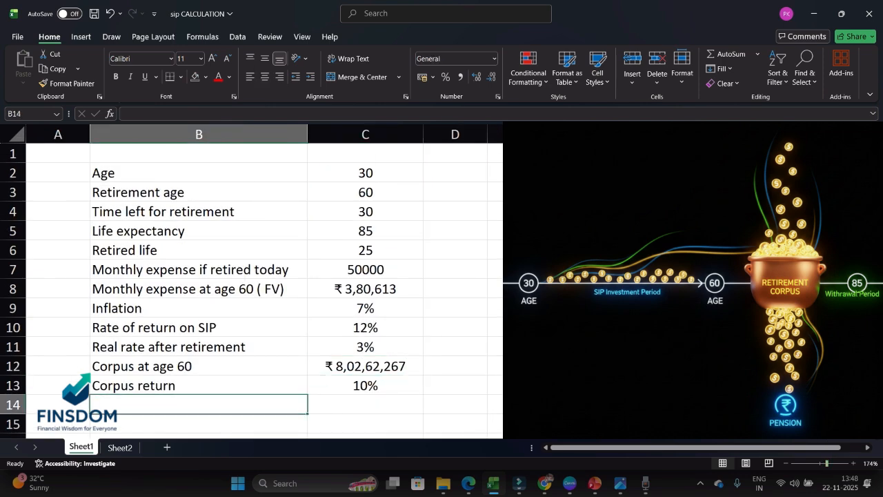
pyautogui.press('capslock')
pyautogui.write('SIP')
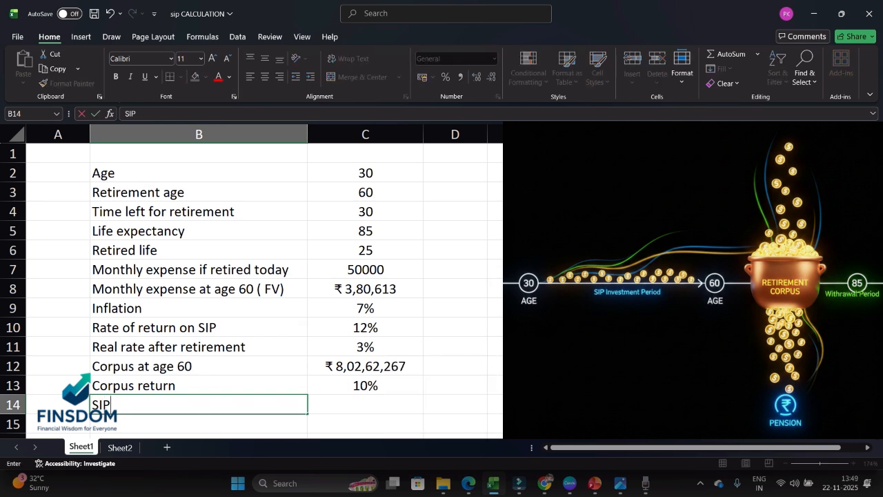
pyautogui.press('capslock')
pyautogui.write('re')
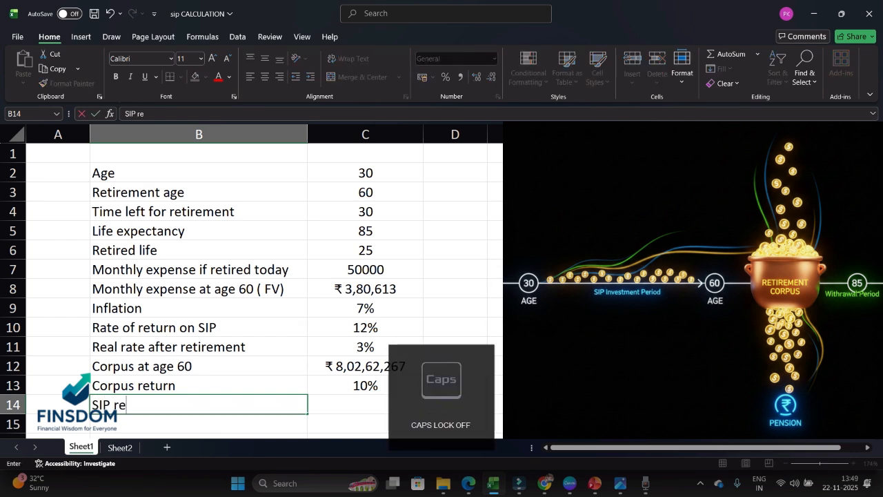
pyautogui.write('quired')
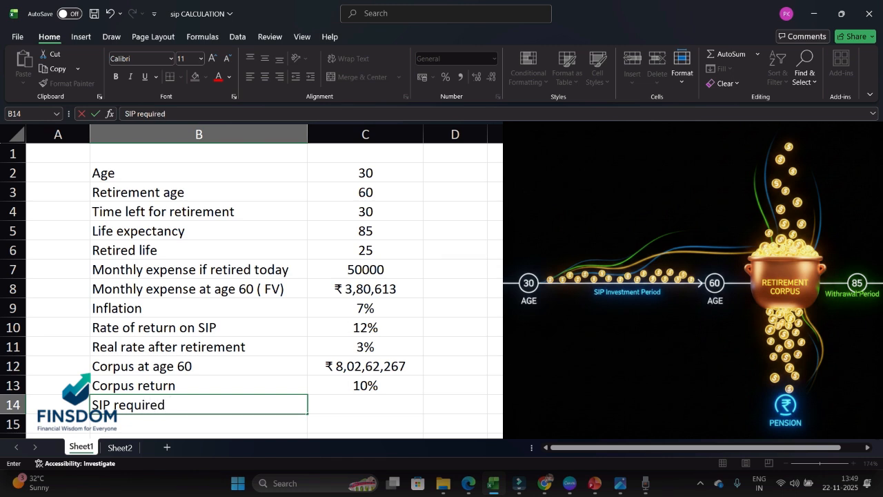
pyautogui.write(' (')
pyautogui.press('capslock')
pyautogui.write('PMT)')
pyautogui.press('Tab')
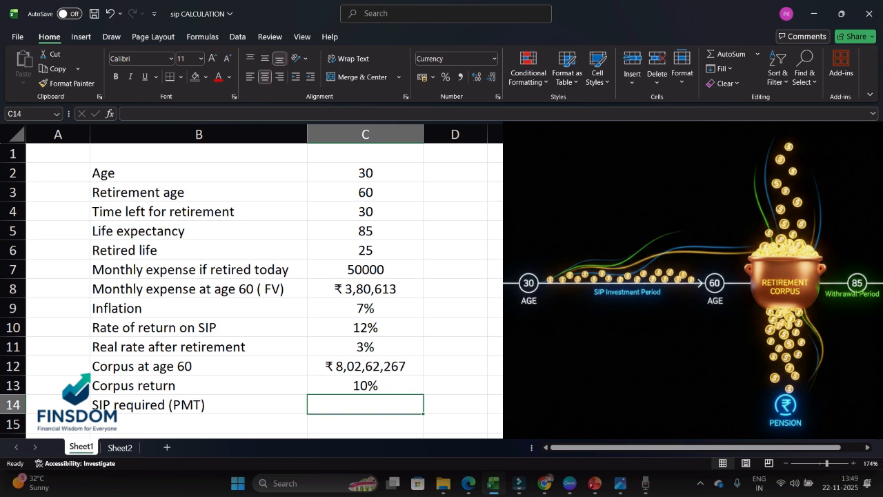
# Step: Insert the financial function PMT in C14 for the required SIP
pyautogui.write('=')
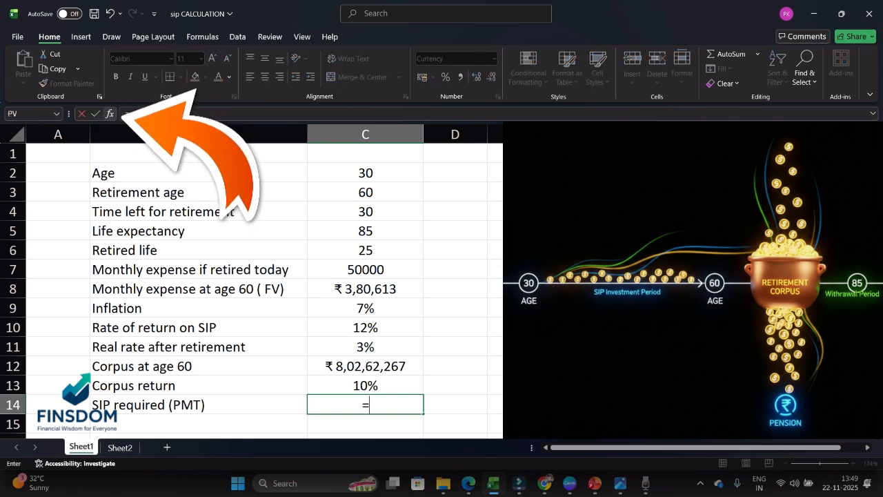
pyautogui.click(109, 115)
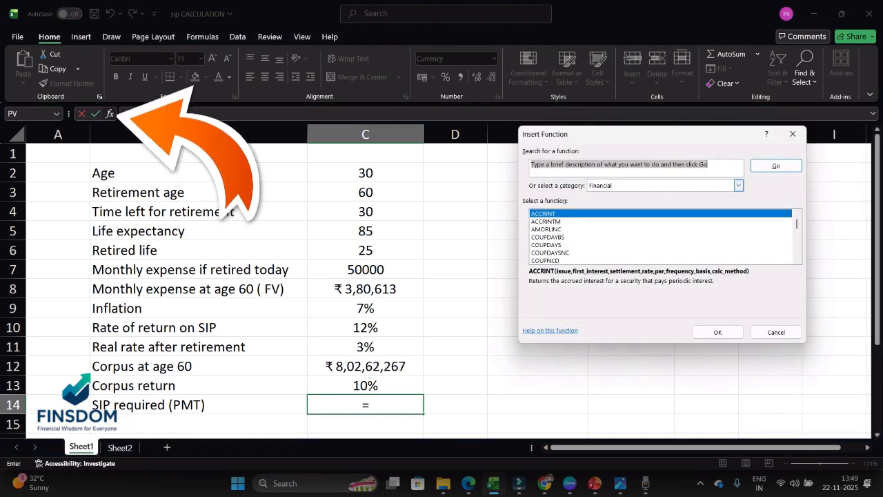
pyautogui.click(739, 185)
pyautogui.click(600, 212)
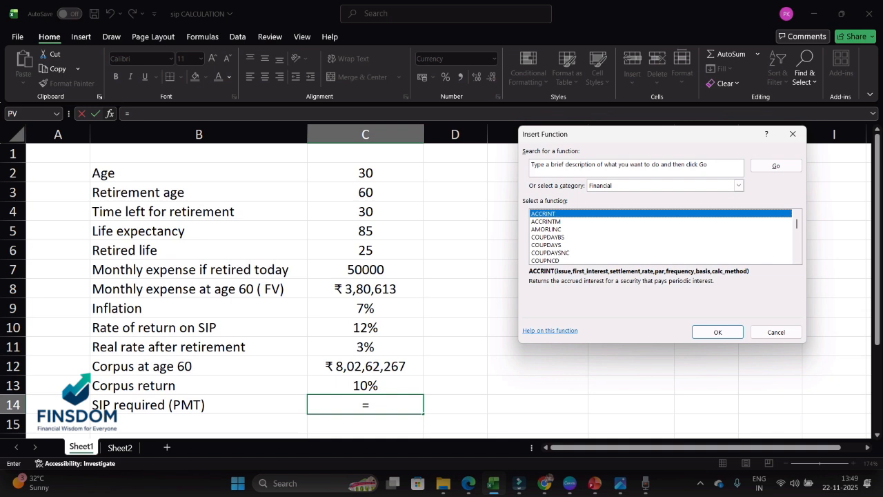
pyautogui.click(552, 229)
pyautogui.scroll(-9, 552, 229)
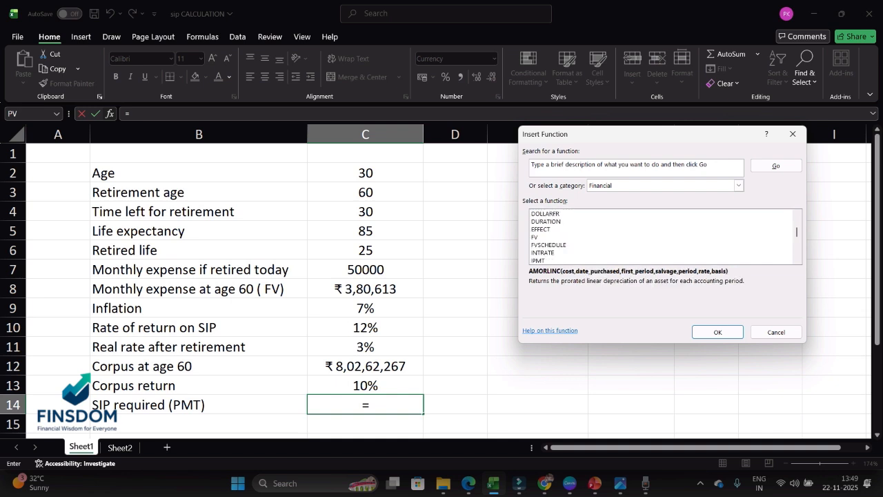
pyautogui.scroll(-3, 552, 237)
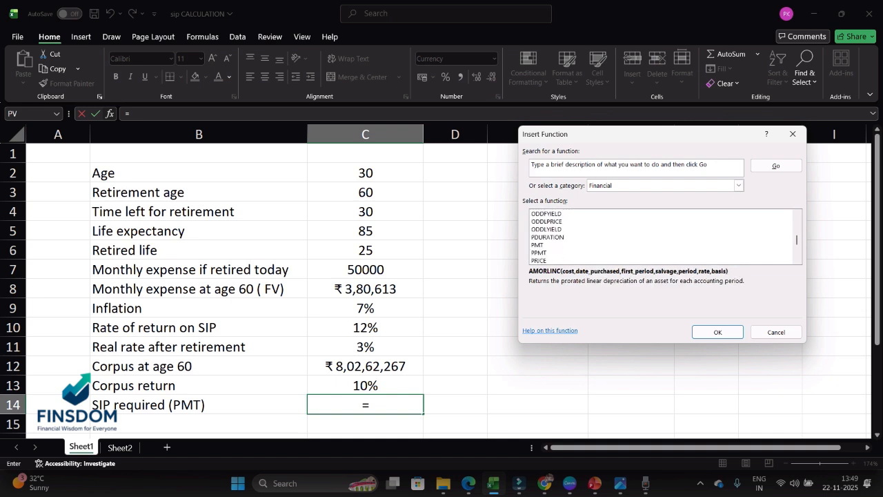
pyautogui.click(539, 221)
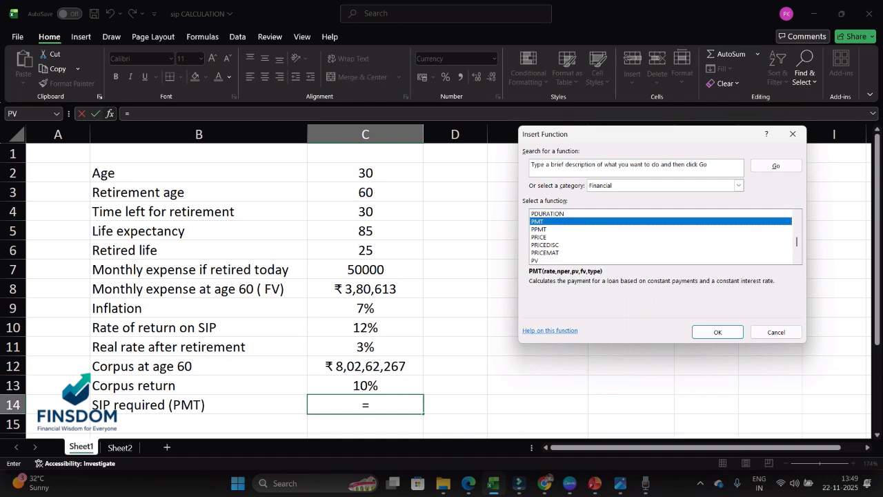
pyautogui.click(717, 332)
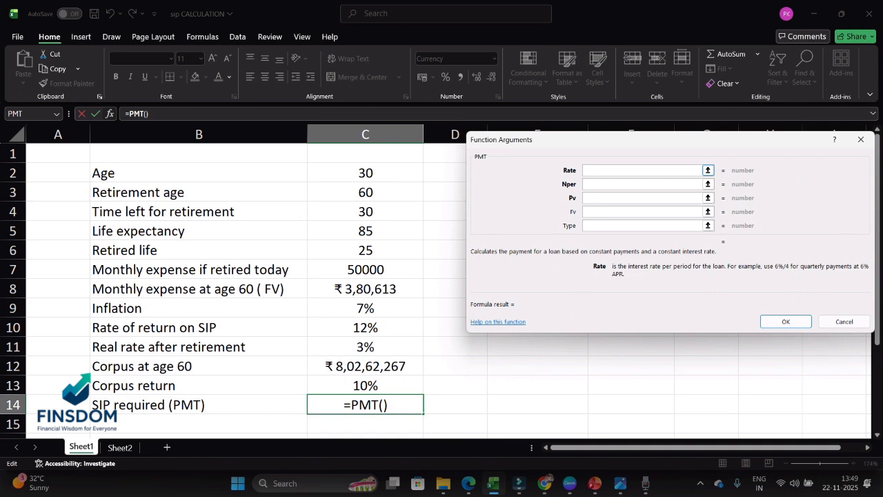
# Step: Set the PMT function's rate to C10/12 and its number of periods to C4*12
pyautogui.moveTo(377, 308)
pyautogui.mouseDown()
pyautogui.moveTo(348, 345)
pyautogui.moveTo(339, 311)
pyautogui.mouseUp()
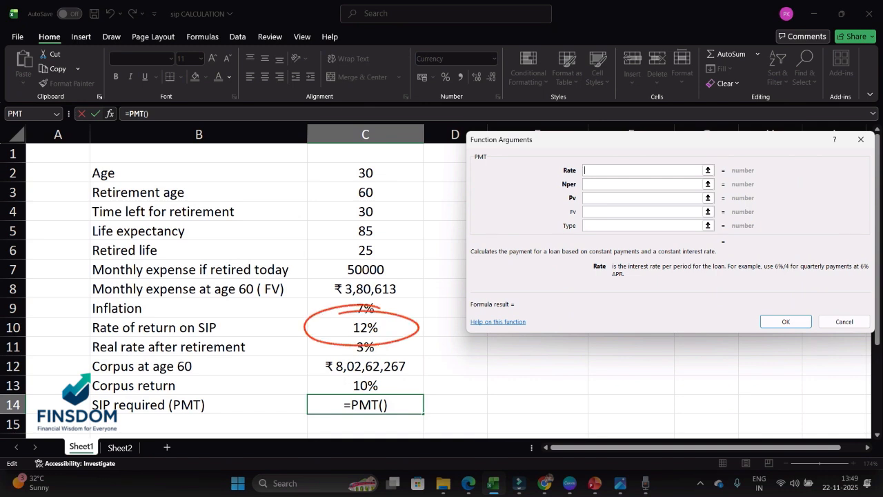
pyautogui.click(365, 328)
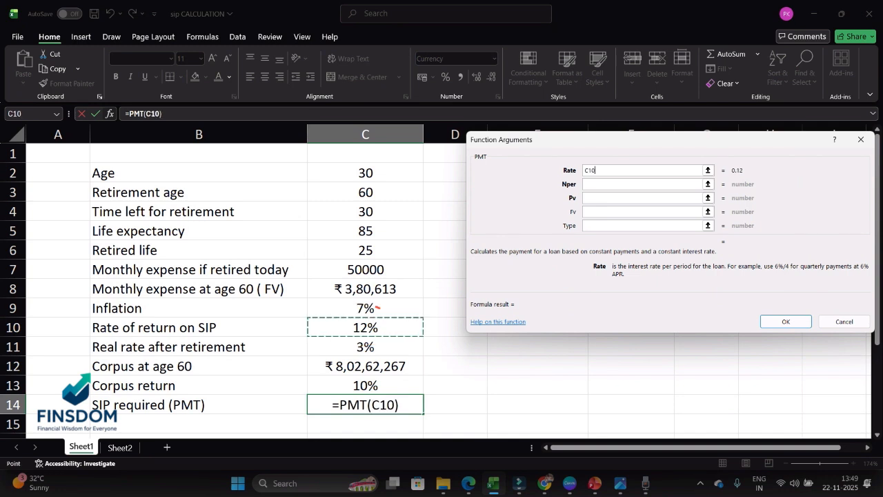
pyautogui.write('/')
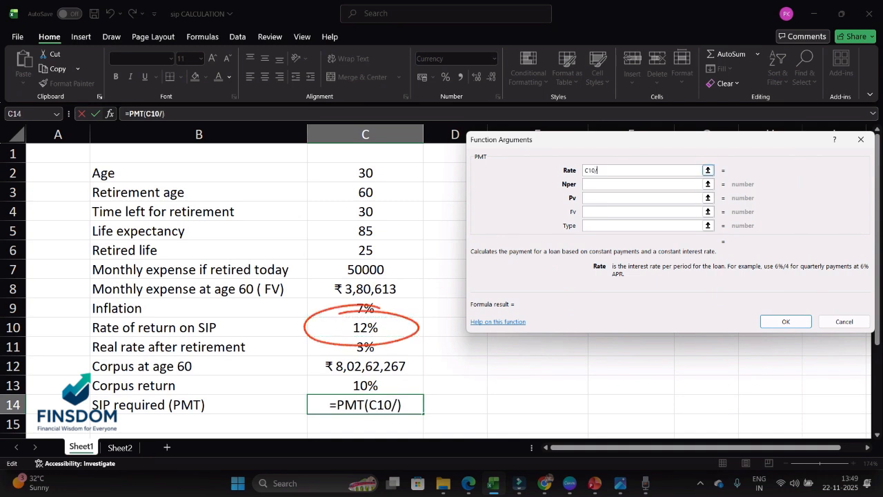
pyautogui.write('12')
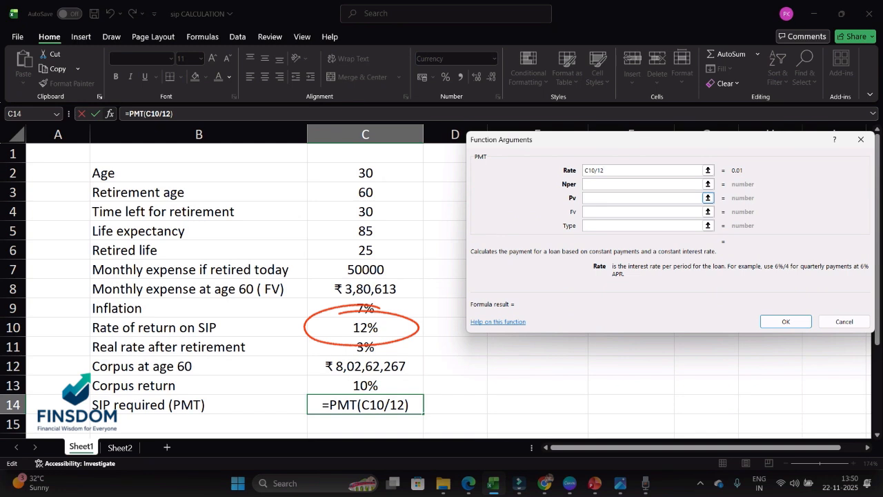
pyautogui.press('Tab')
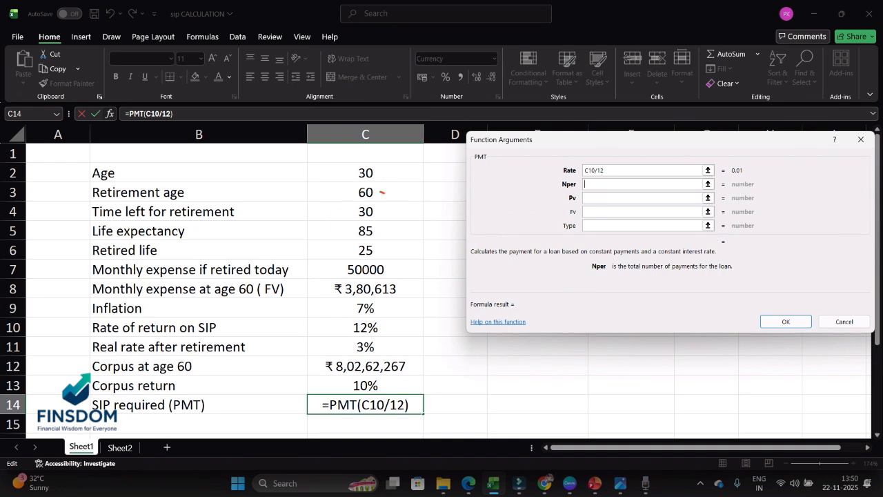
pyautogui.click(365, 212)
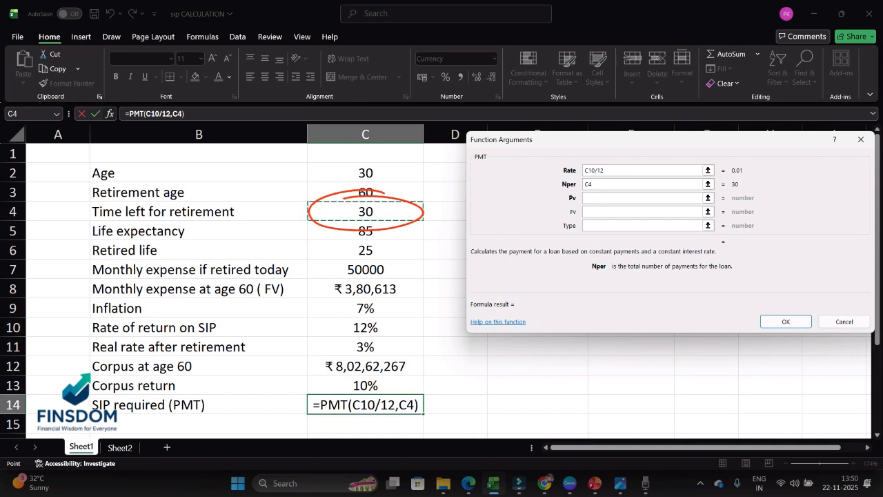
pyautogui.write('*')
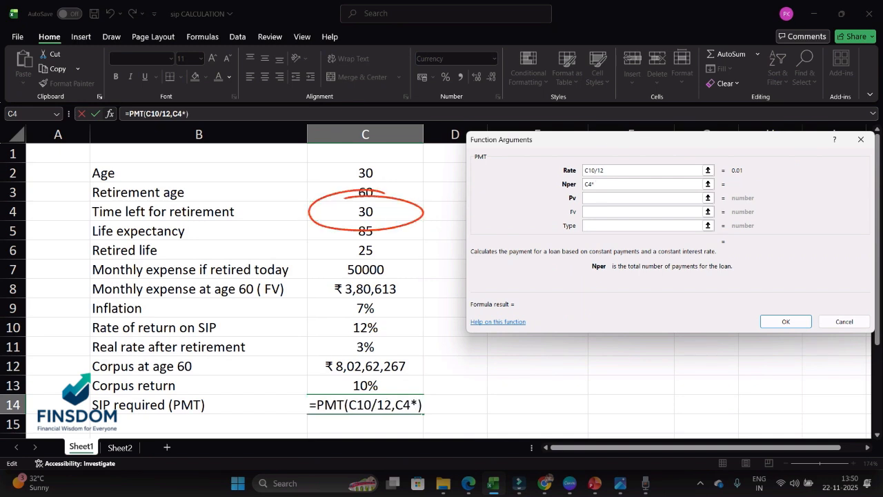
pyautogui.write('12')
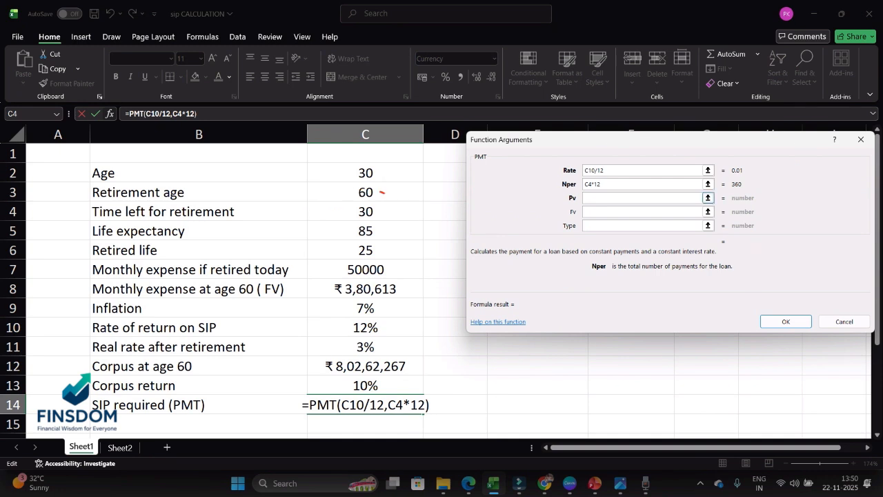
# Step: Complete the PMT function in C14 with future value -C12, and format the result without decimals
pyautogui.click(643, 212)
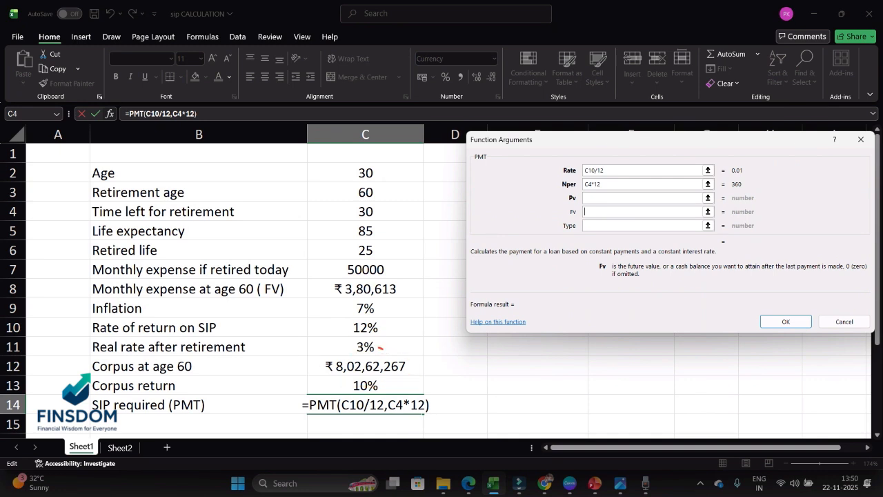
pyautogui.write('-')
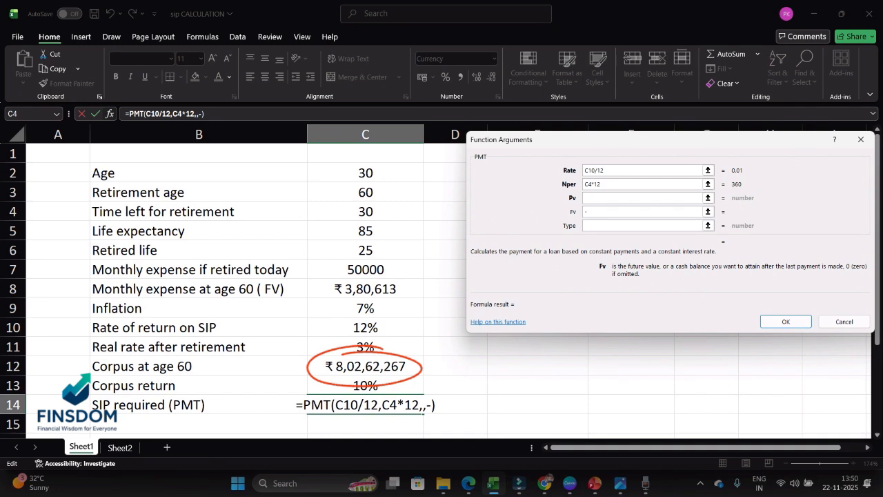
pyautogui.click(365, 366)
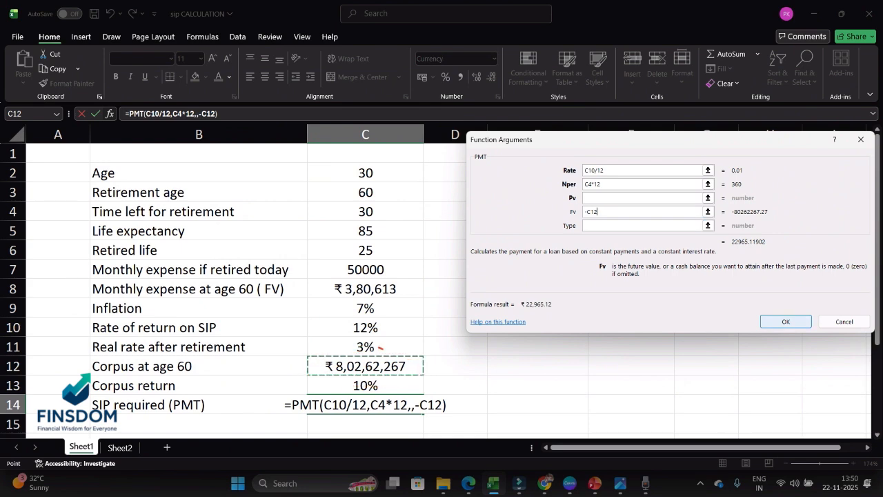
pyautogui.click(785, 322)
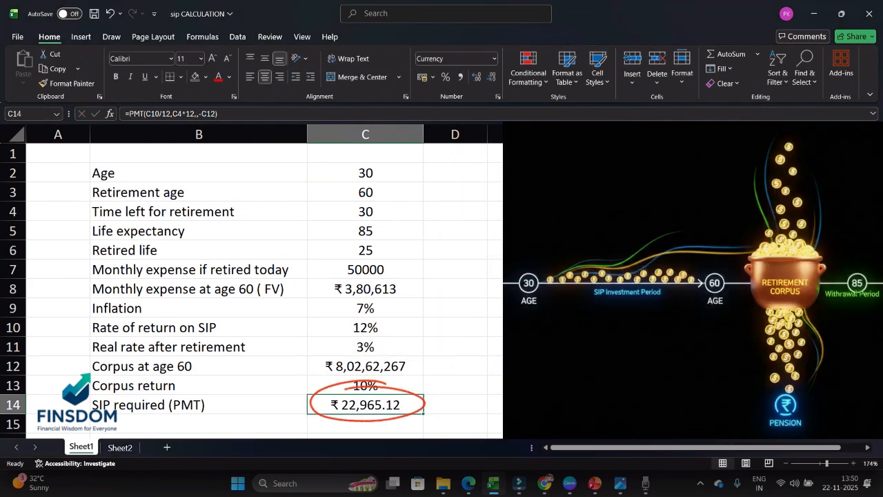
pyautogui.click(491, 77)
pyautogui.click(491, 77)
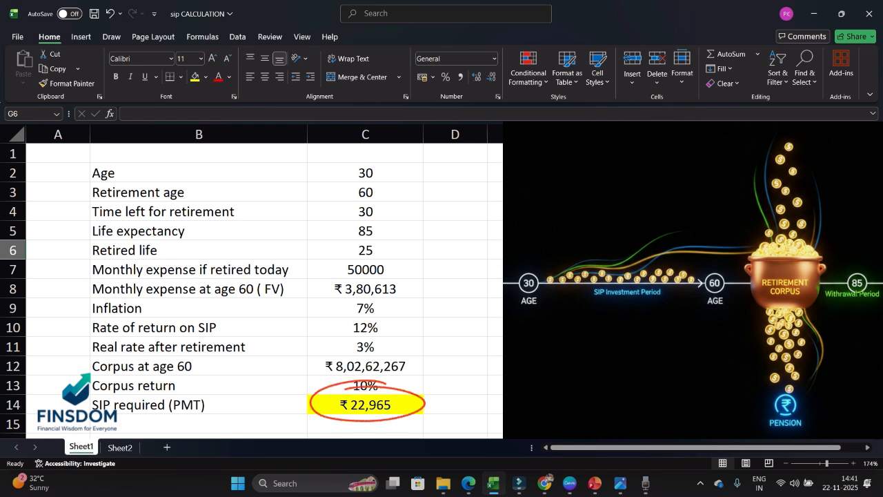
# Step: Set the age in C2 to 25 to recalculate the required SIP
pyautogui.click(366, 174)
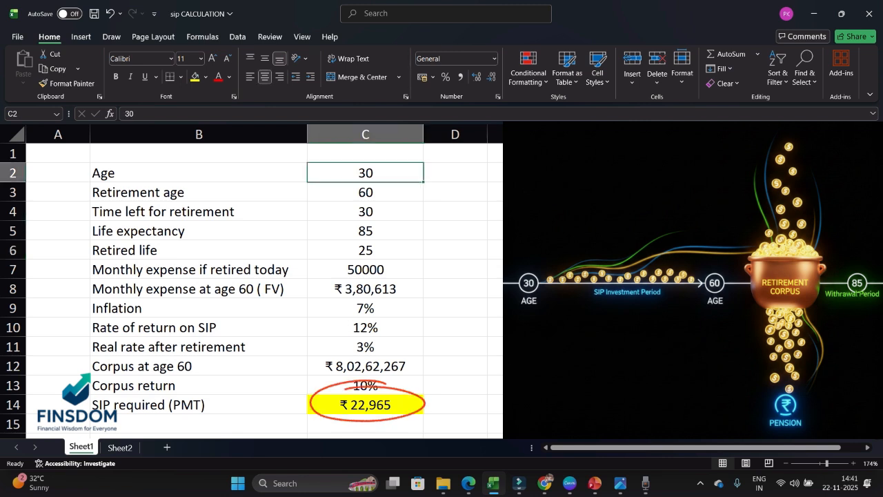
pyautogui.write('2')
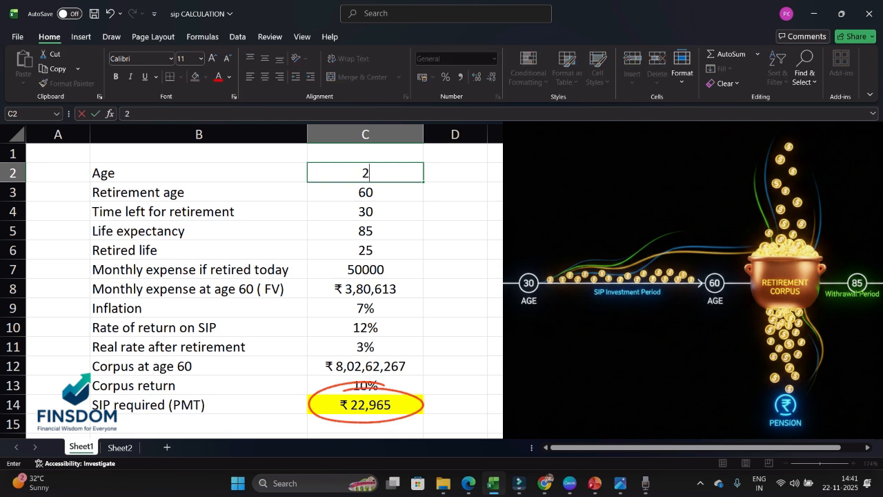
pyautogui.write('5')
pyautogui.click(518, 230)
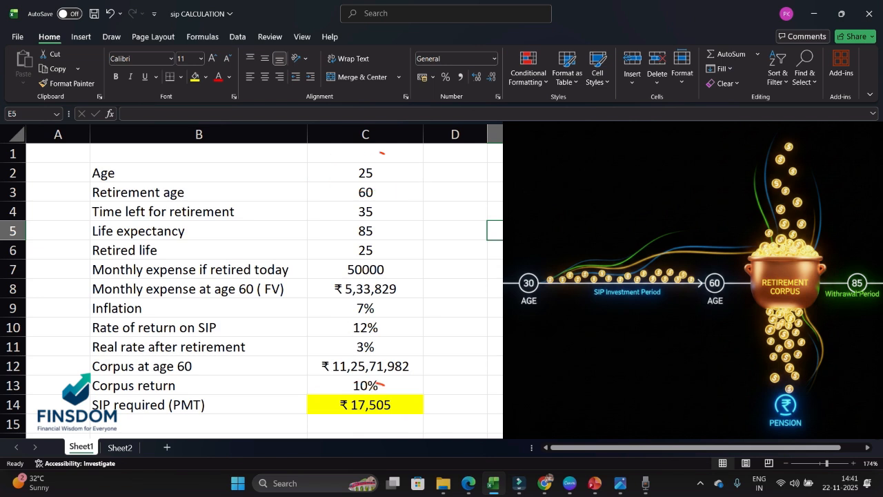
# Step: Set the age in C2 to 35 to recalculate the required SIP
pyautogui.click(366, 173)
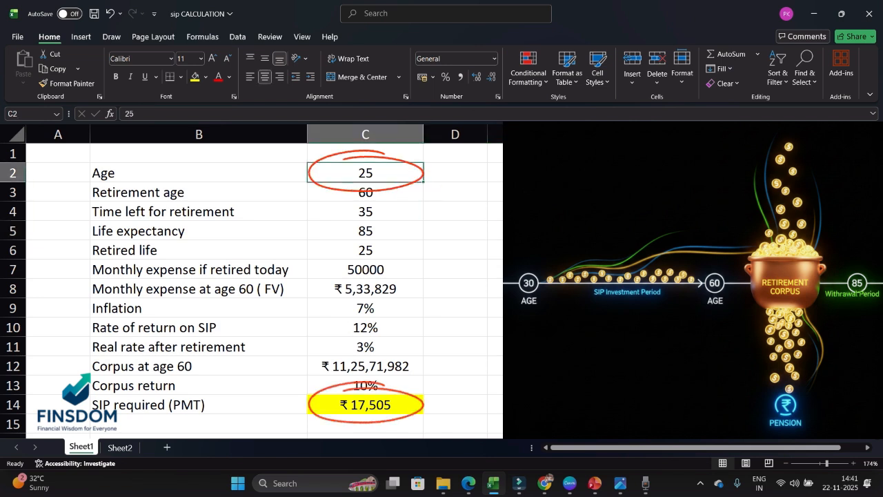
pyautogui.write('35')
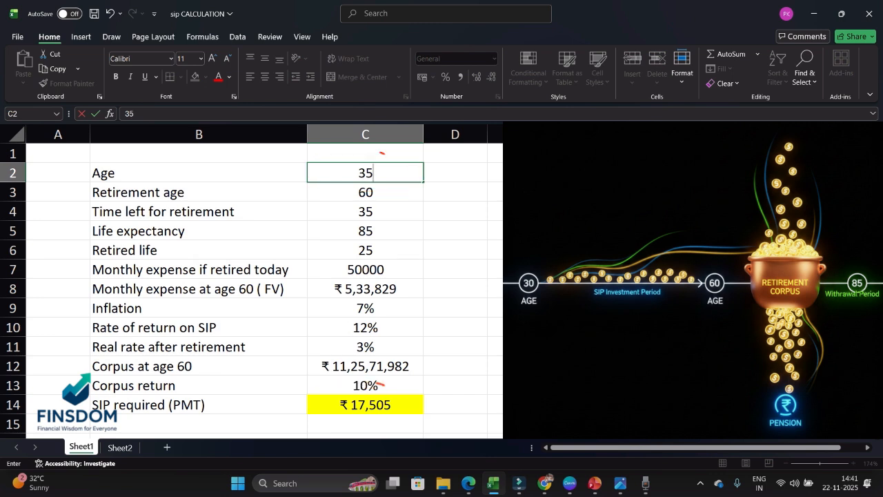
pyautogui.click(514, 249)
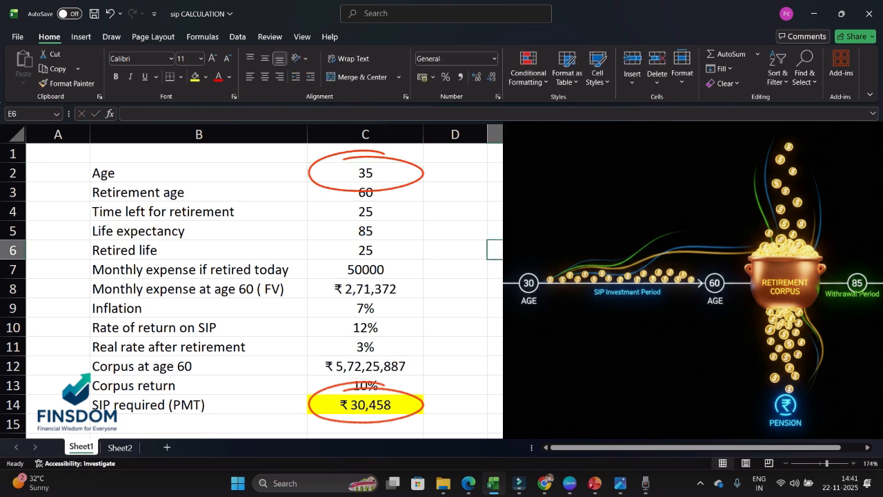